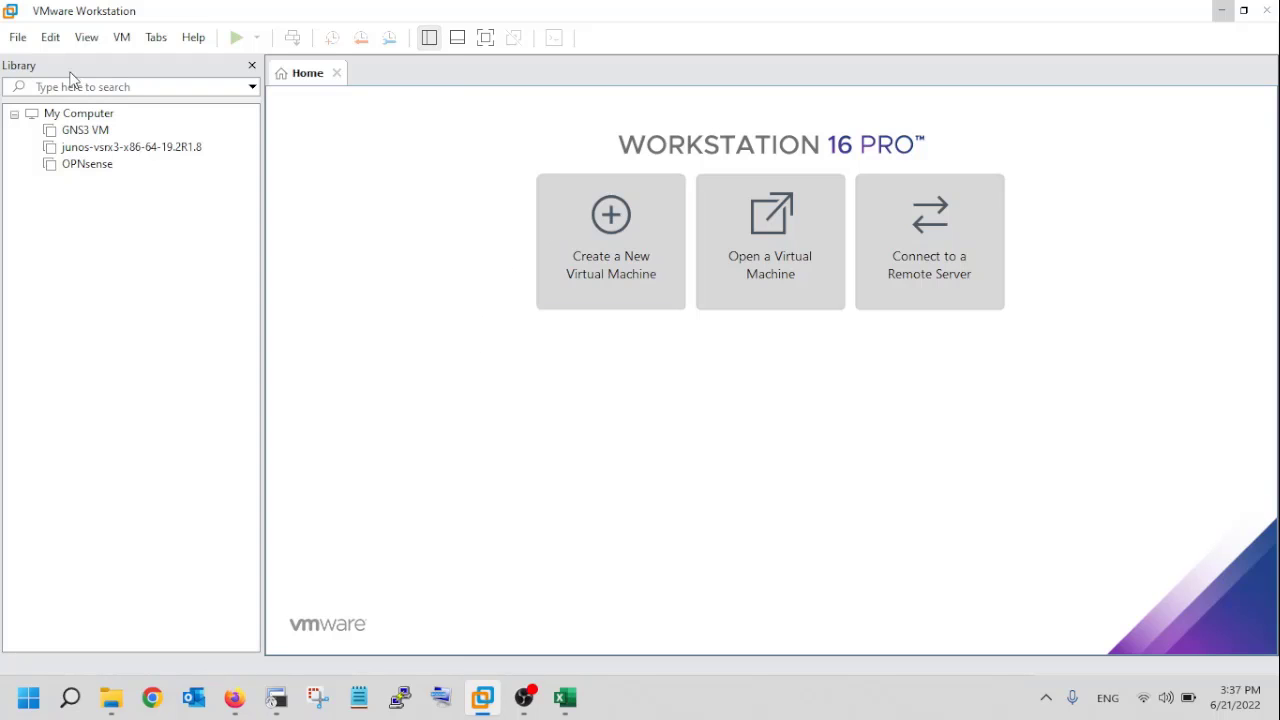
- Start creating a new virtual machine with the Typical (recommended) configuration
click(18, 38)
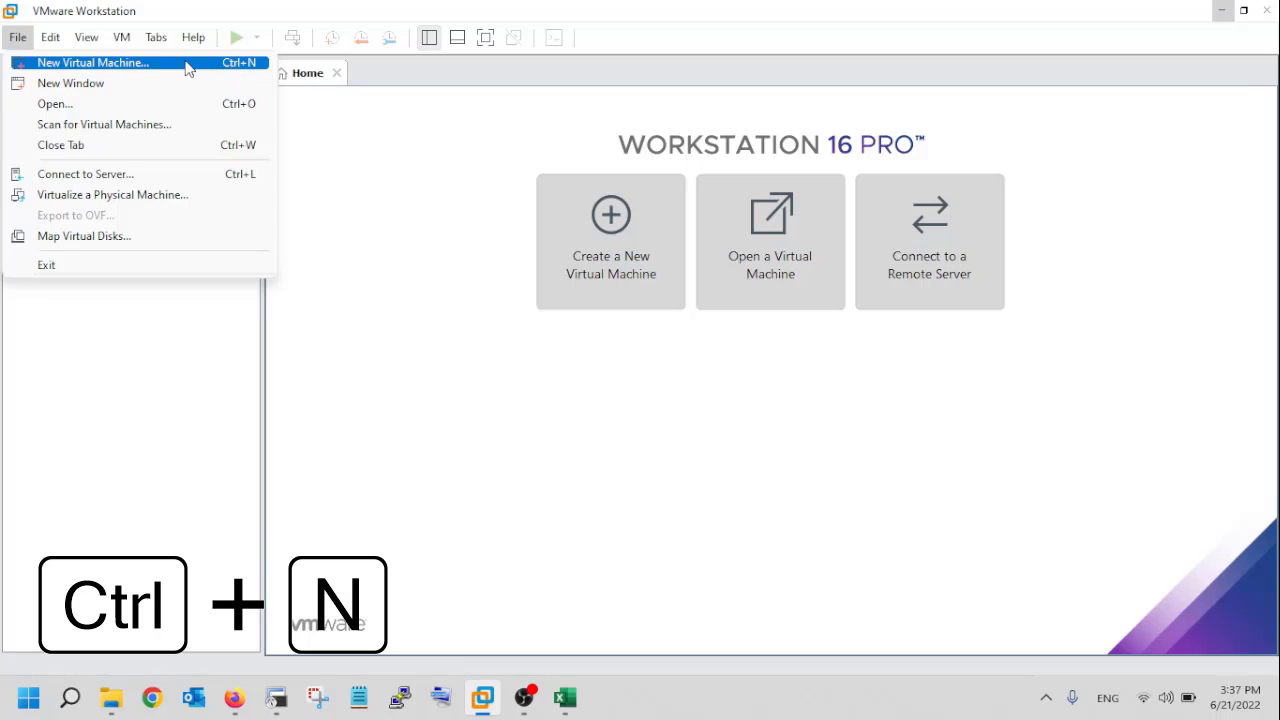
key(Escape)
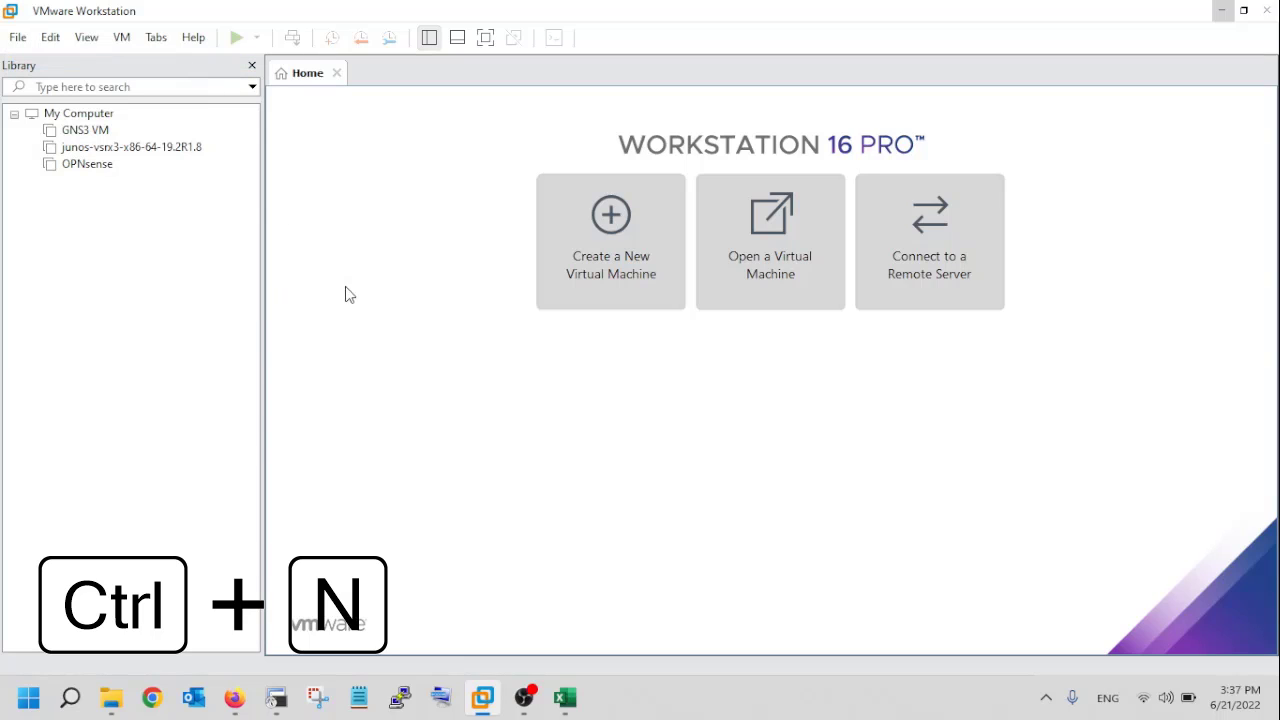
key(ctrl+n)
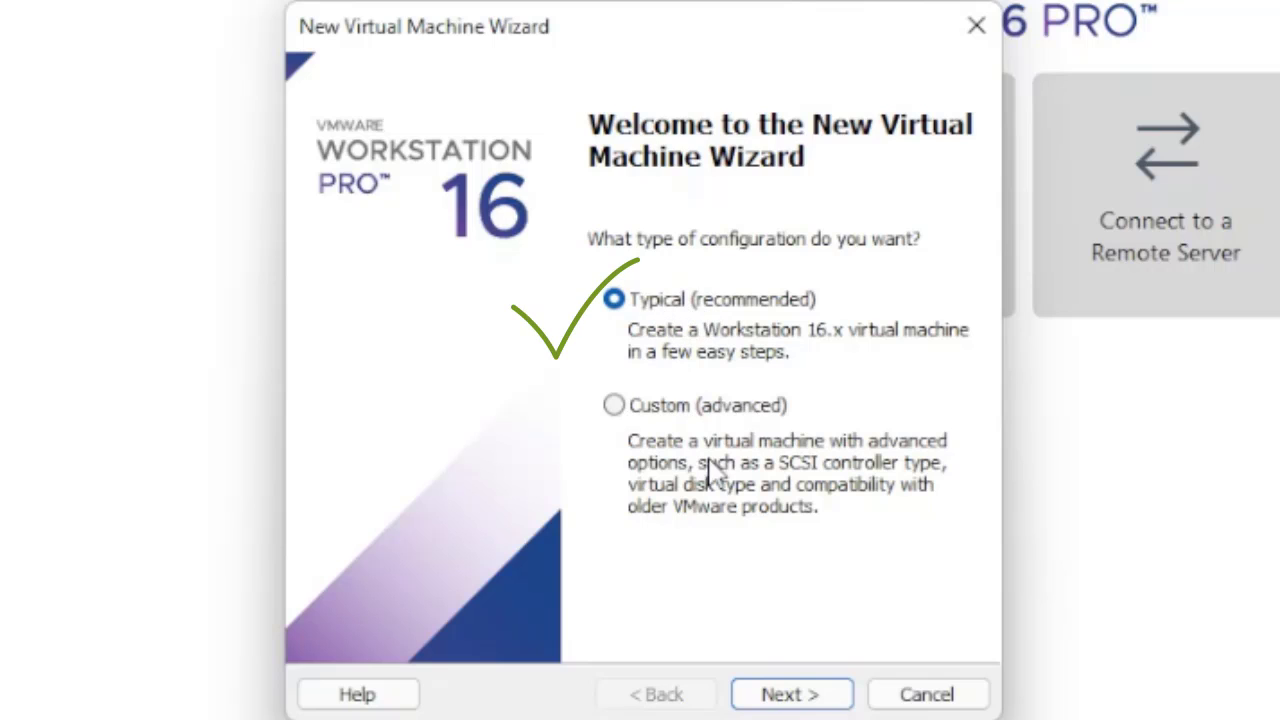
click(782, 694)
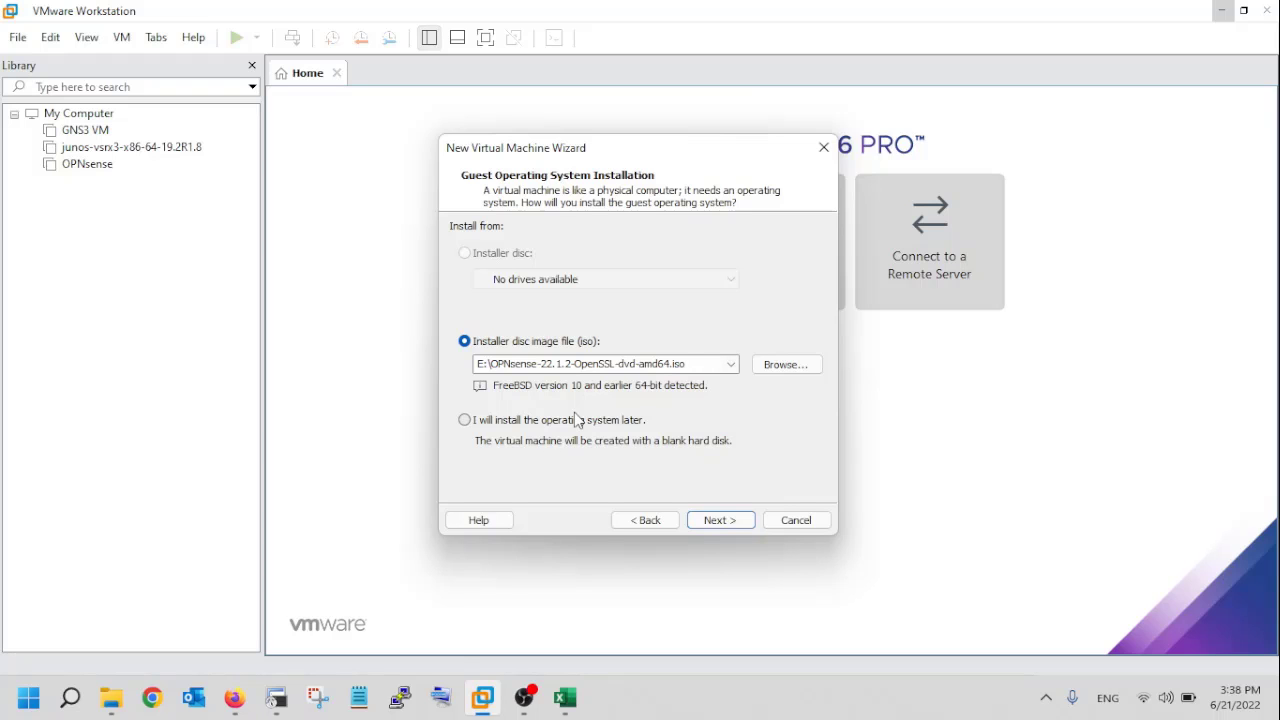
- Switch to Firefox and view the Ubuntu 22.04 LTS download section on the Ubuntu Desktop download page
click(234, 705)
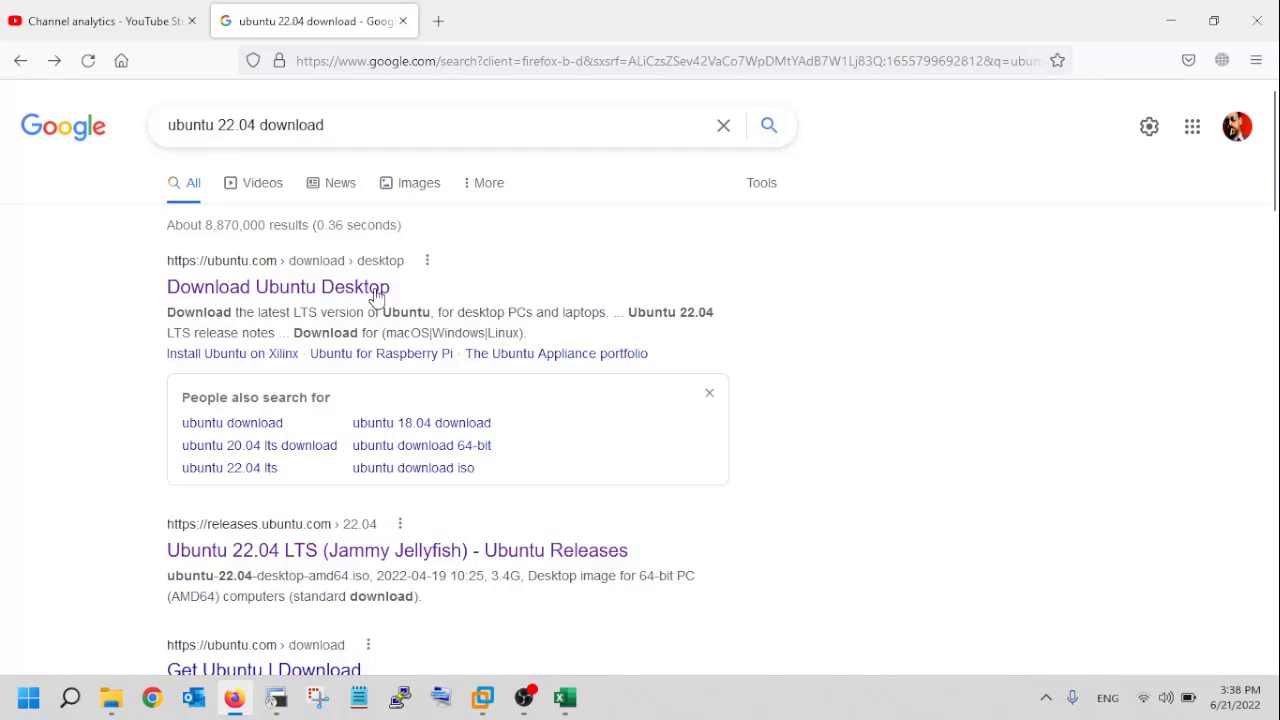
click(285, 290)
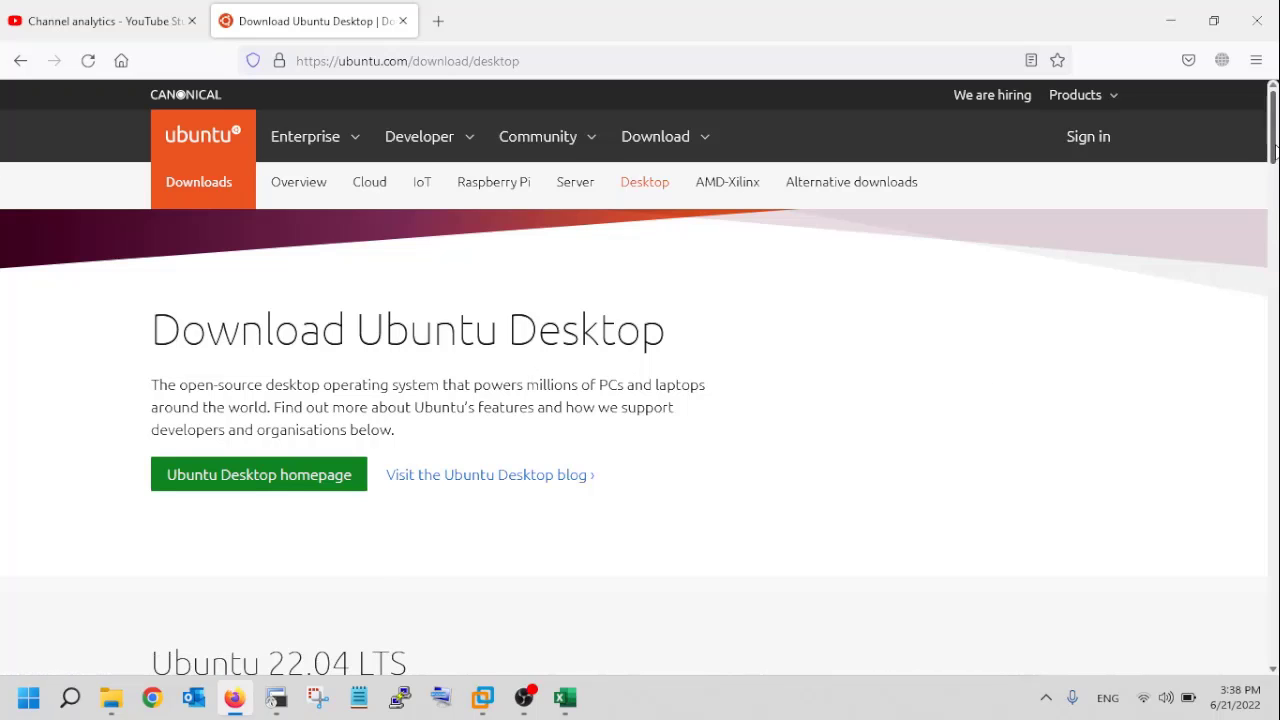
drag(1276, 170, 1276, 210)
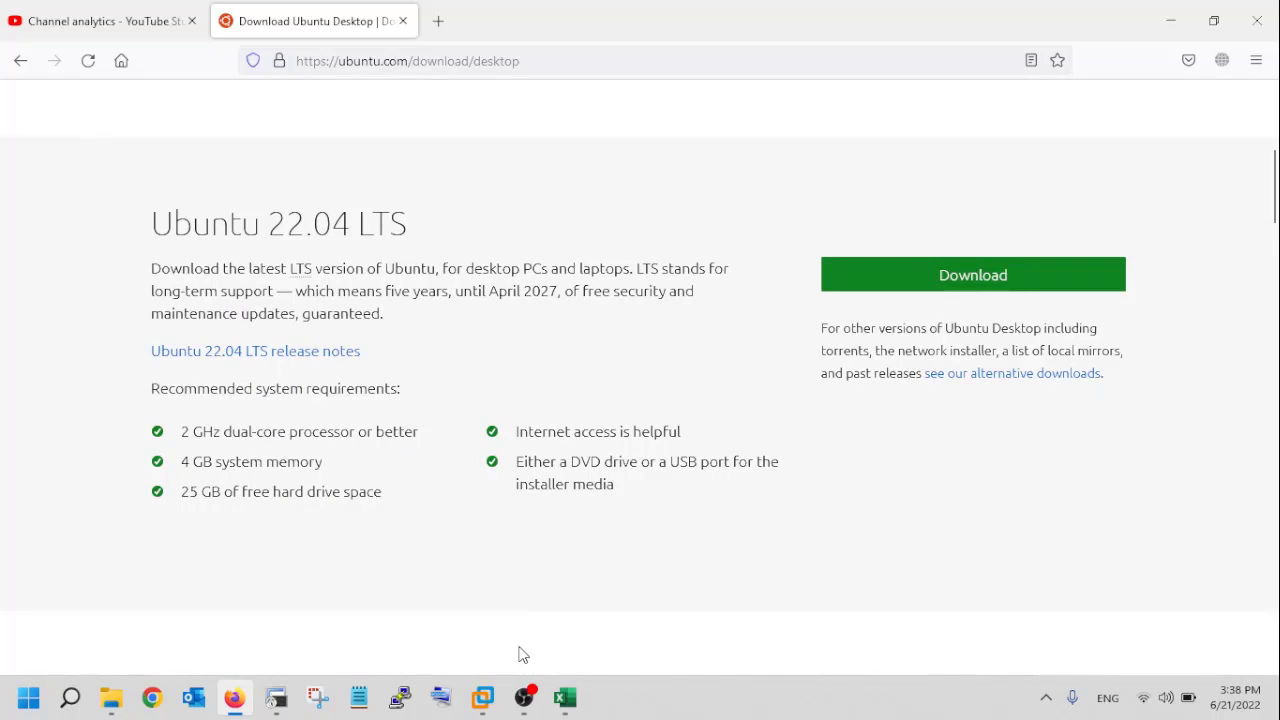
- Return to VMware Workstation, choose ubuntu-22.04-desktop-amd64.iso from drive E: as the installer disc image and continue
click(483, 697)
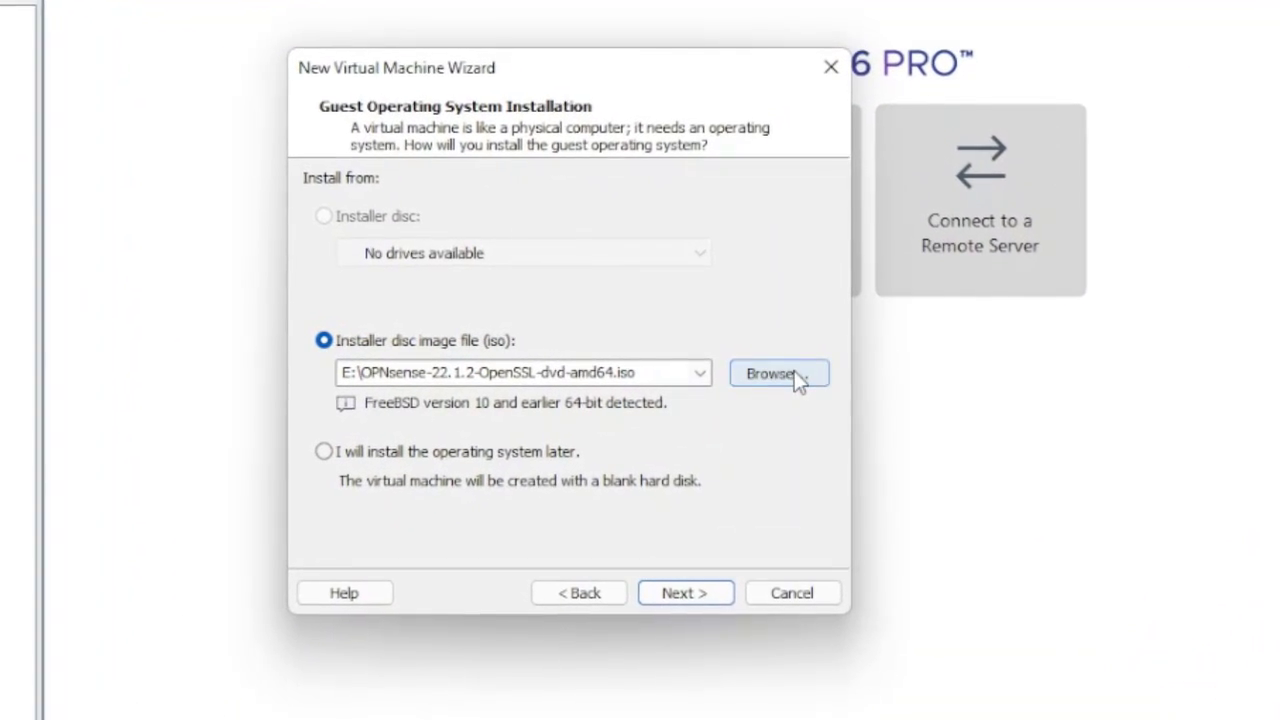
click(795, 372)
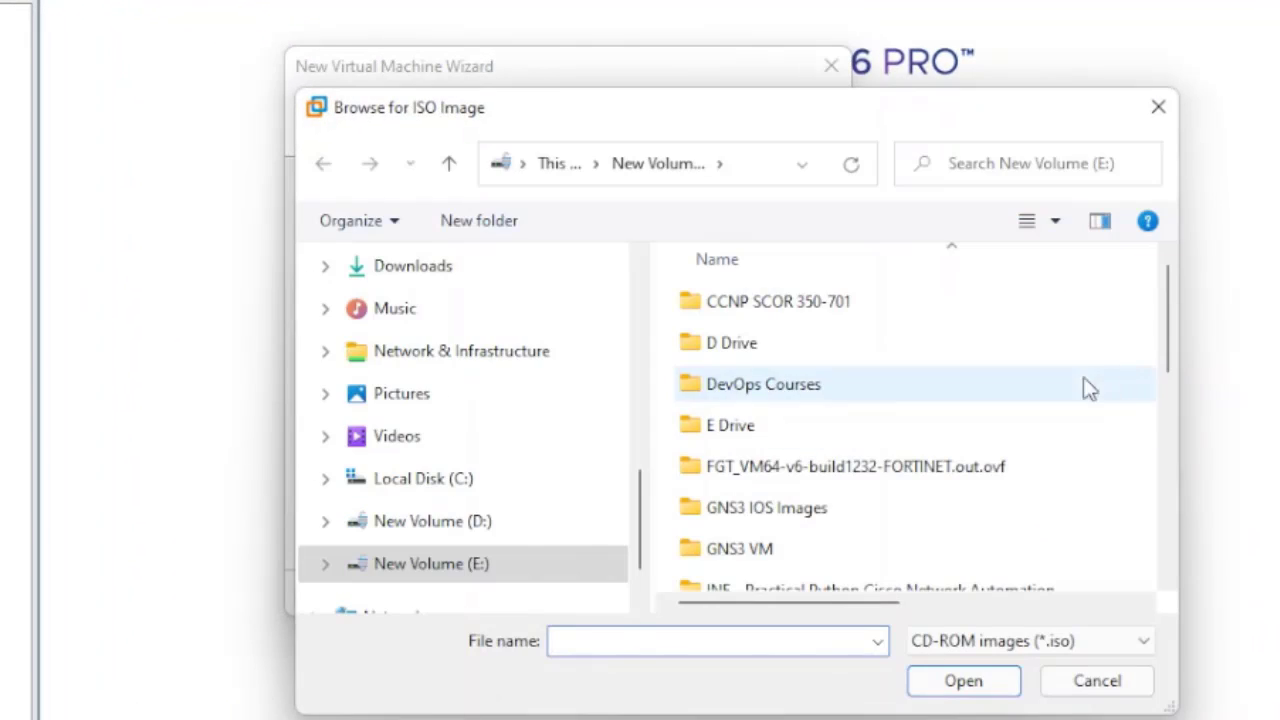
click(1174, 447)
scroll(1171, 449, down, 3)
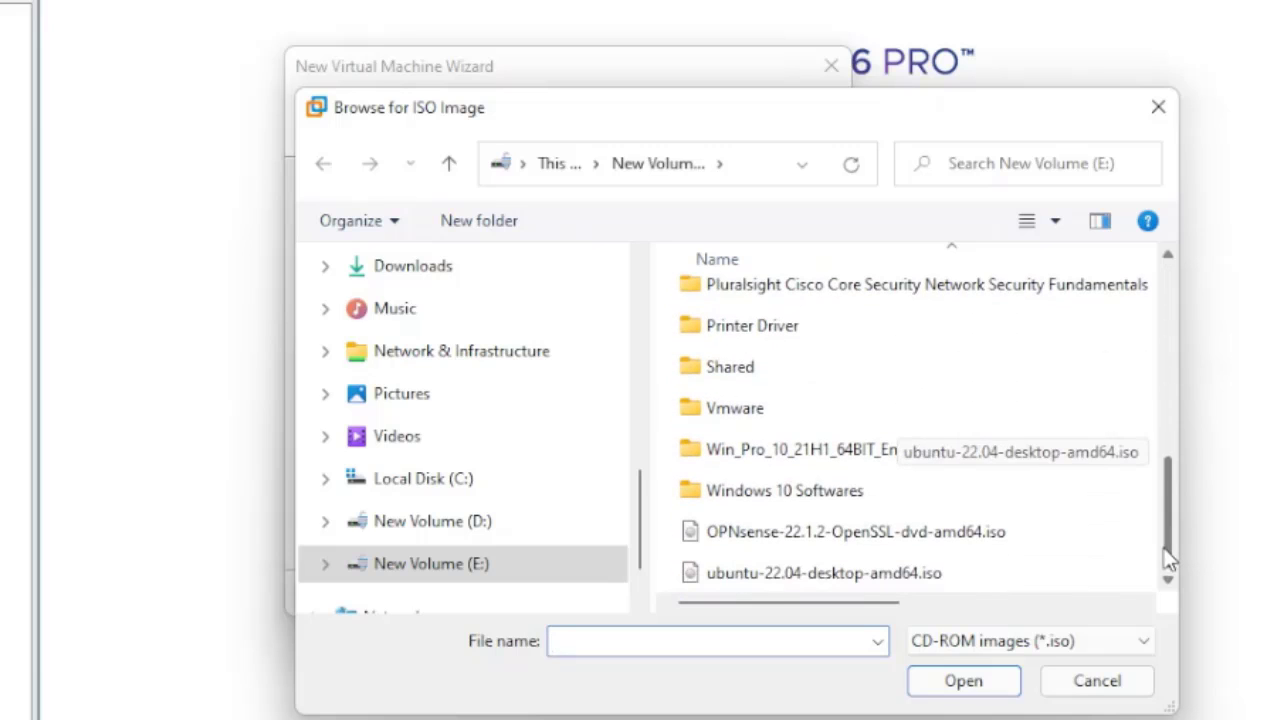
double_click(820, 565)
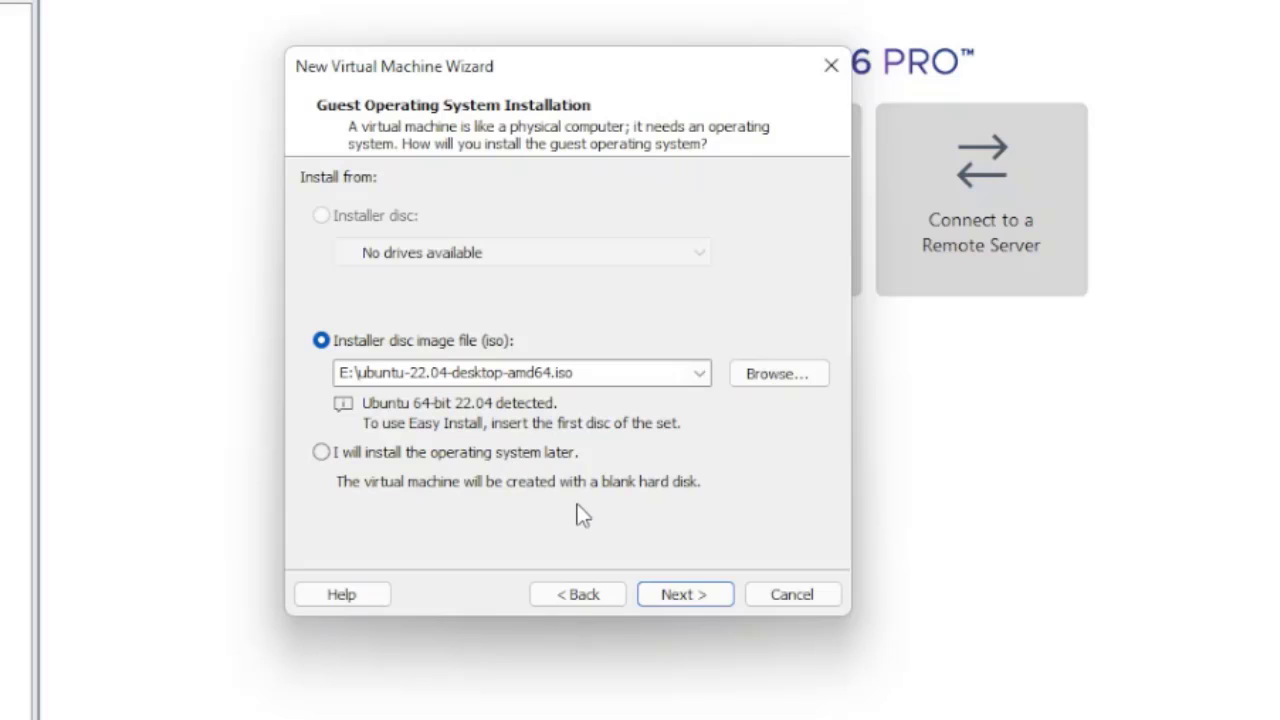
click(672, 596)
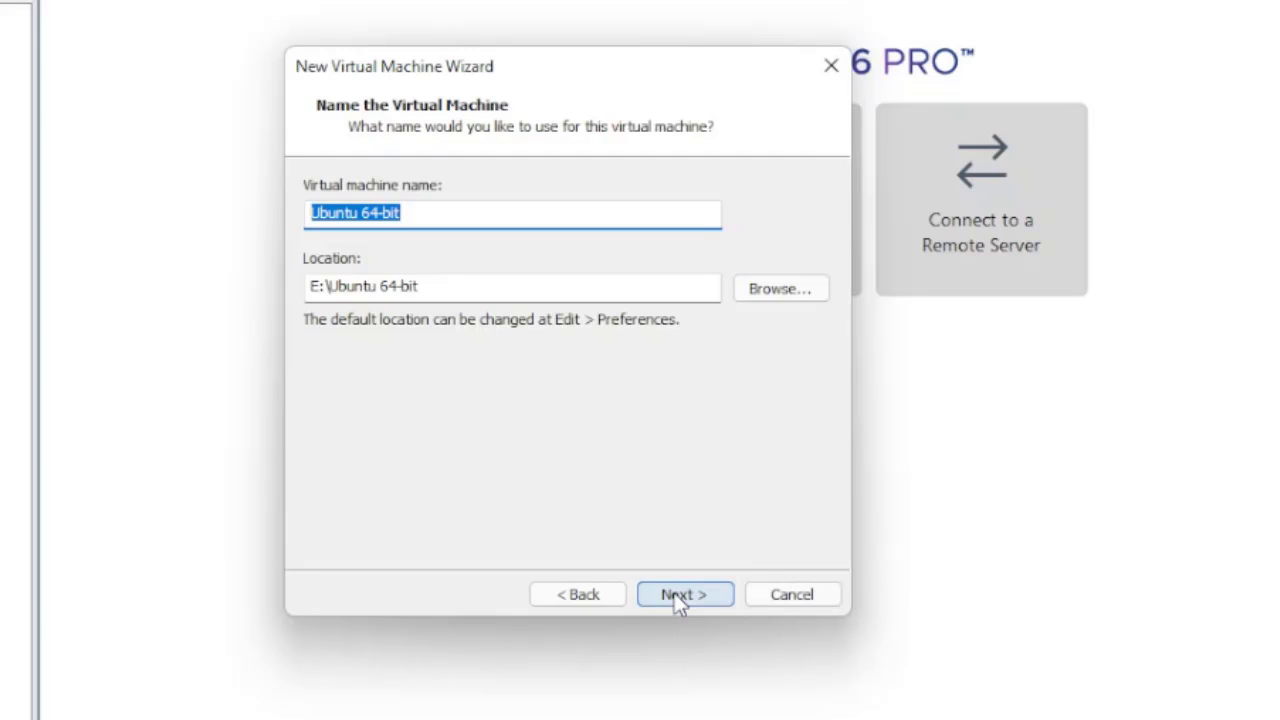
- Name the virtual machine "Ubuntu 22.04 LTS 64-bit"
click(361, 211)
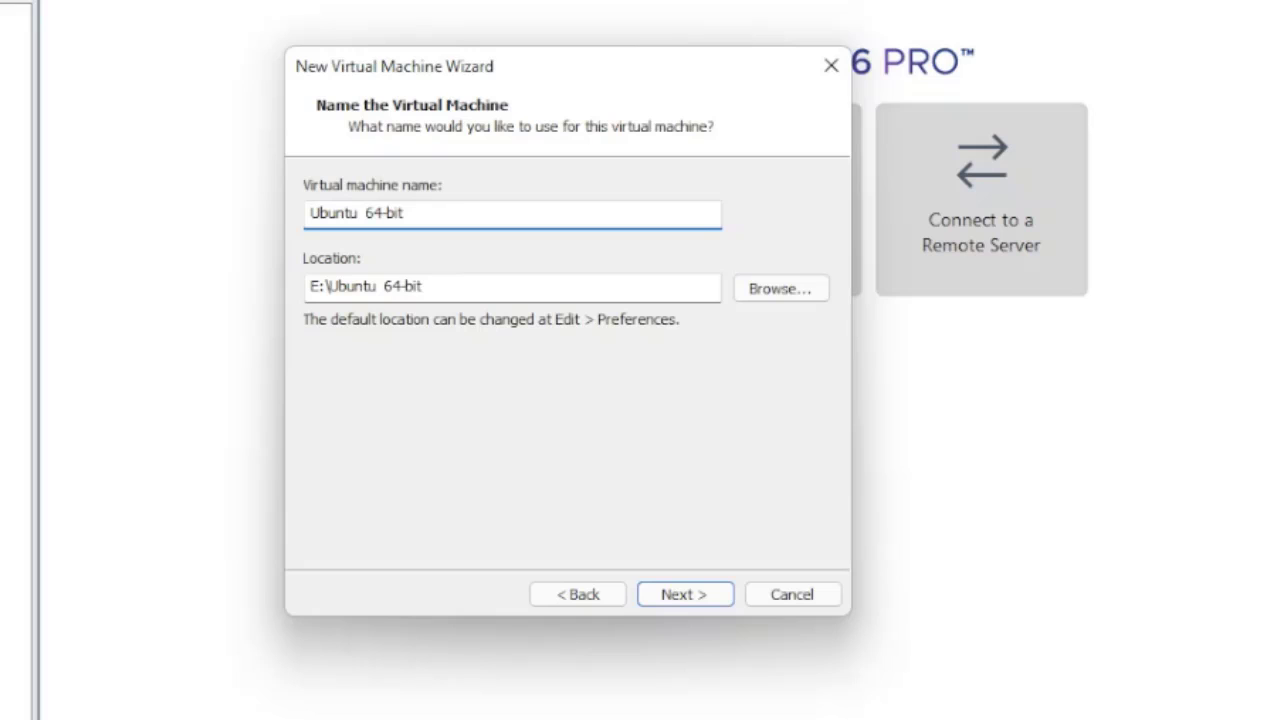
text(22.04)
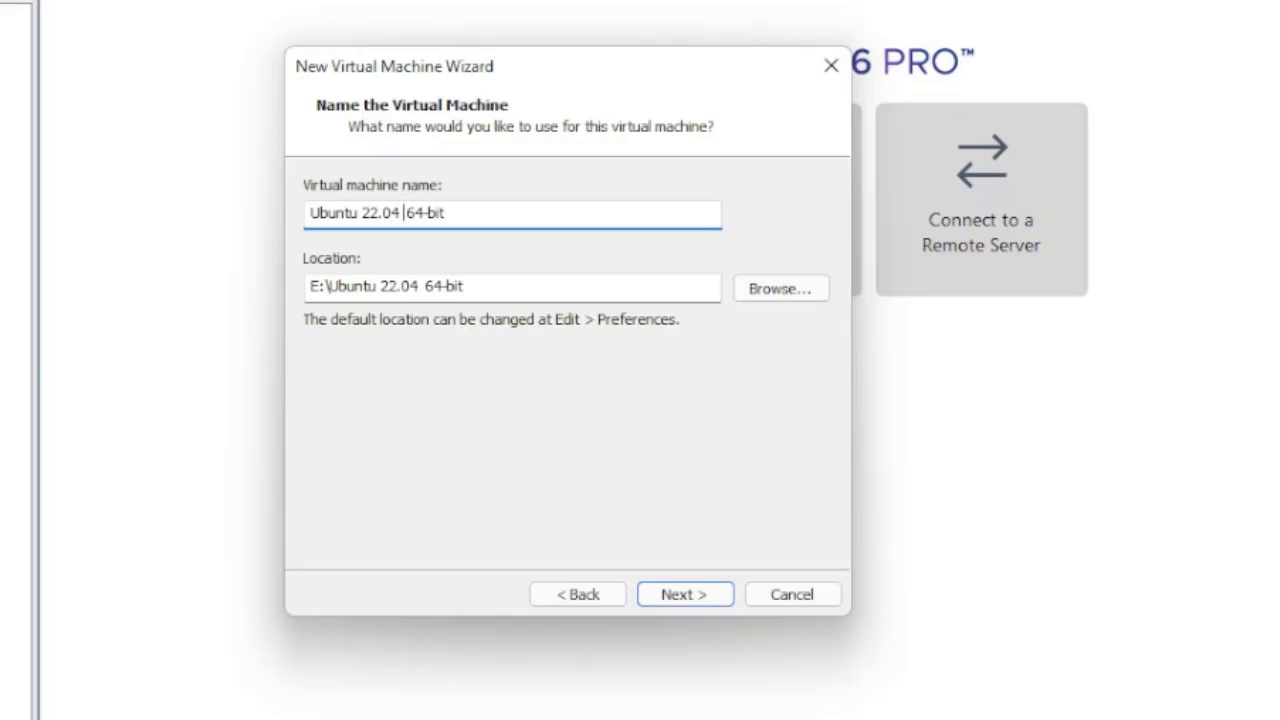
text( LTS)
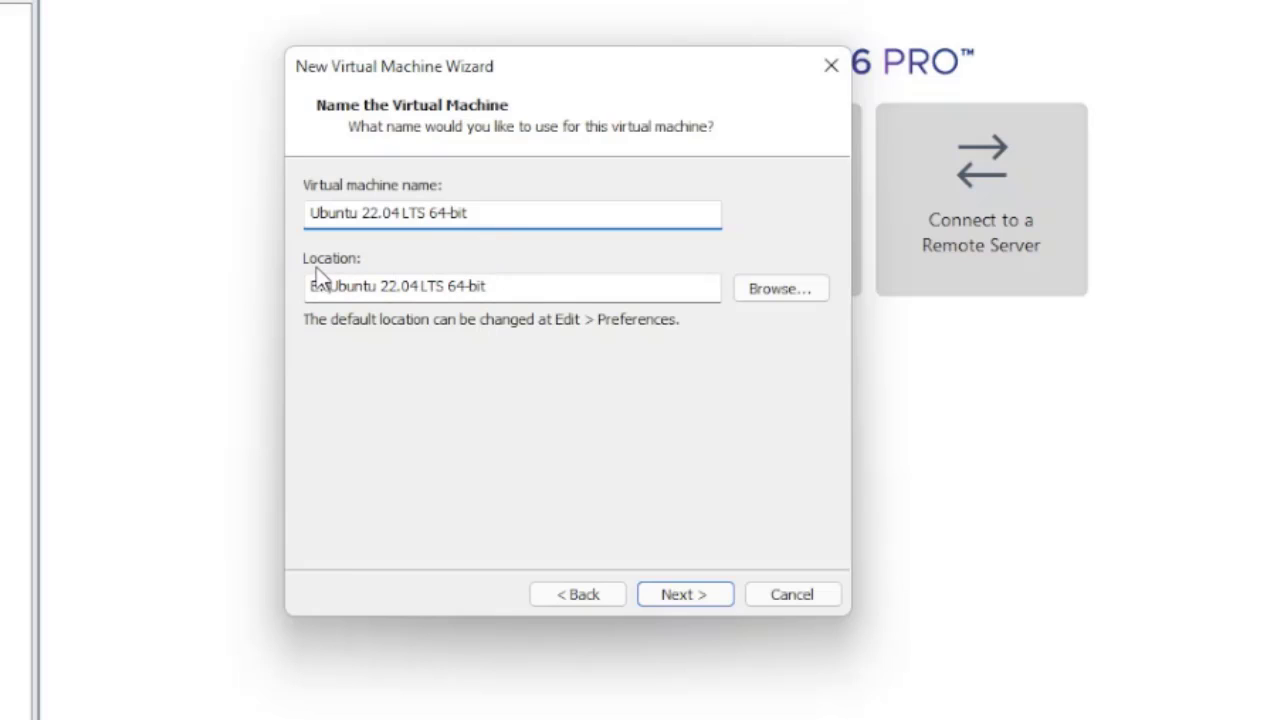
- Create a folder named "Ubuntu VM Storage" on drive E: and use it as the virtual machine's location
click(776, 289)
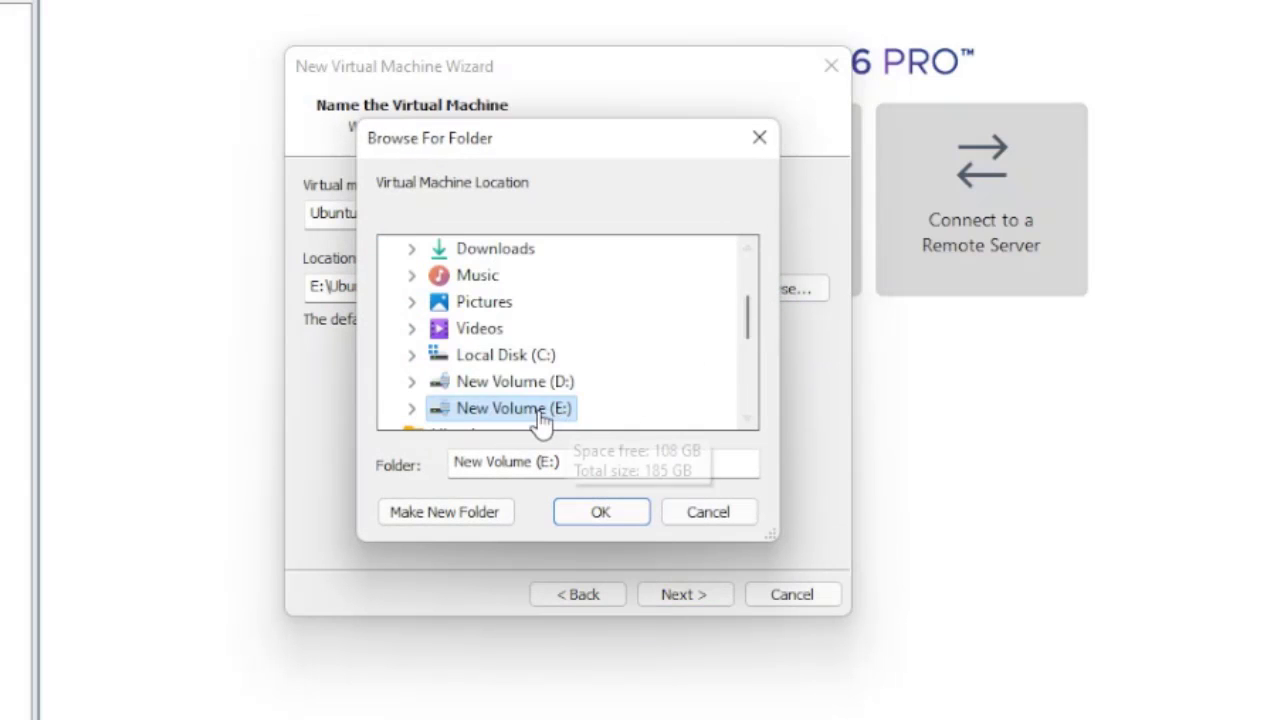
double_click(515, 410)
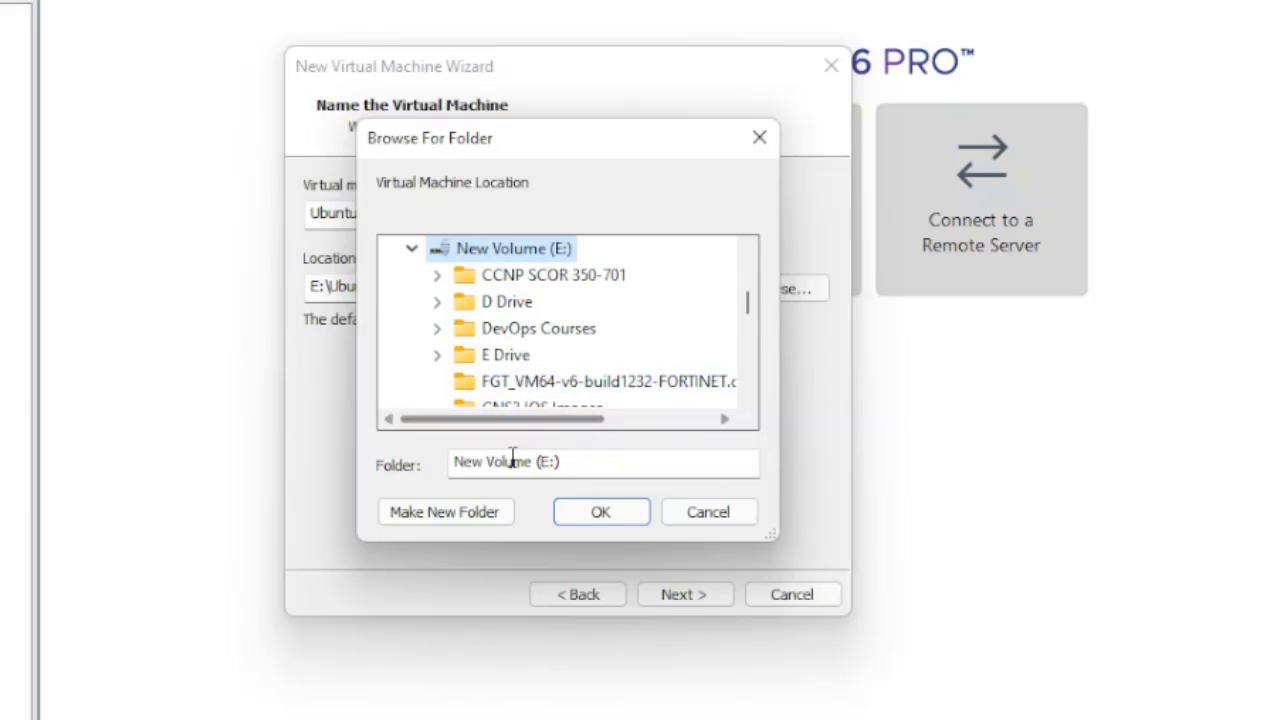
click(446, 520)
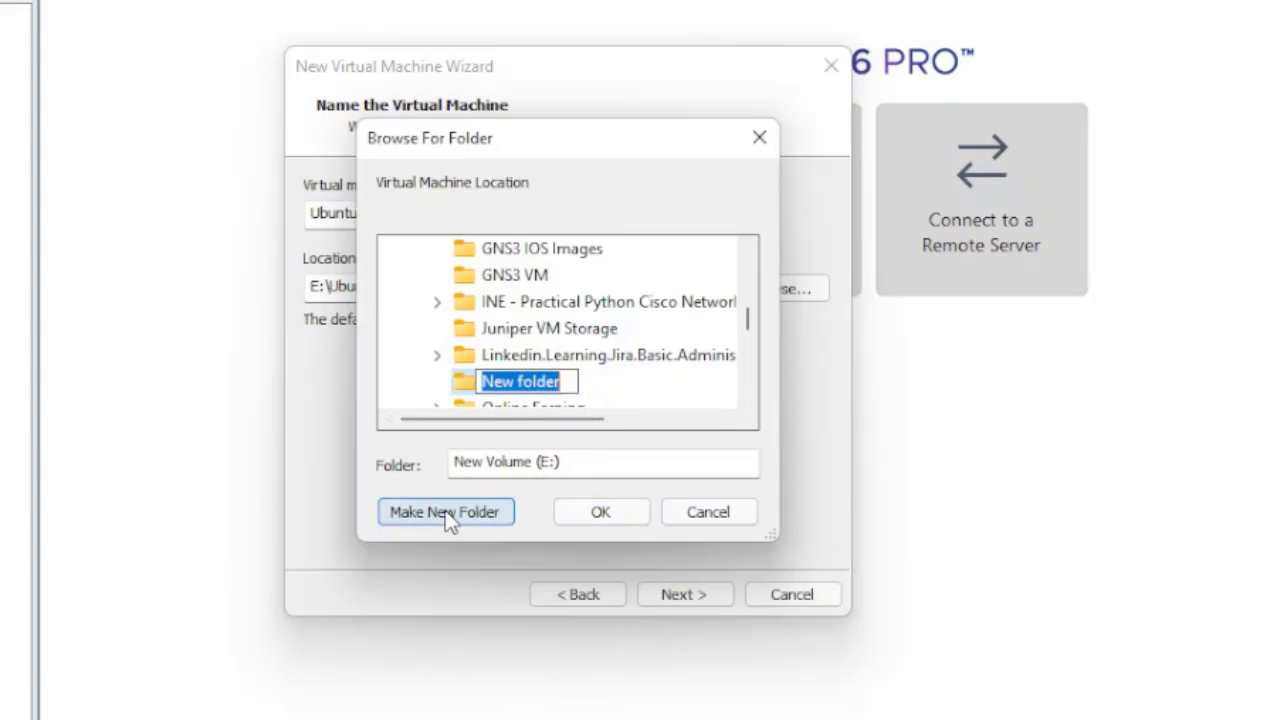
text(Ubunt)
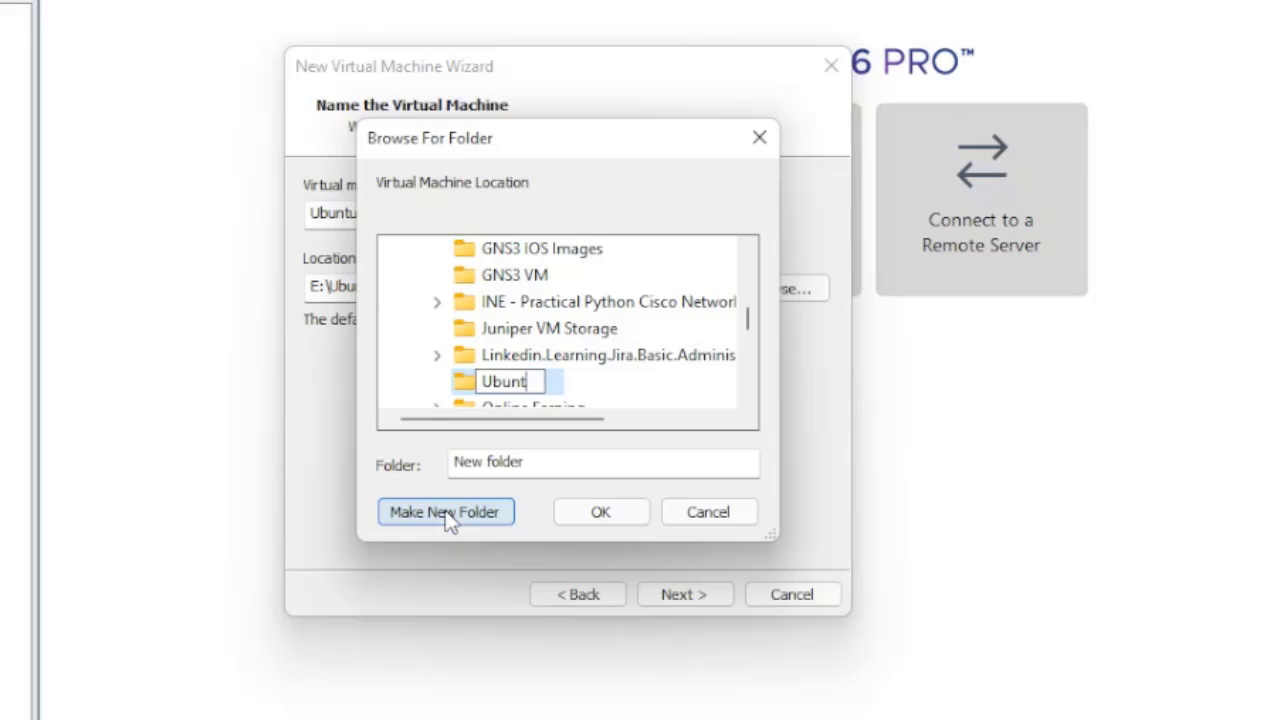
text(u VM S)
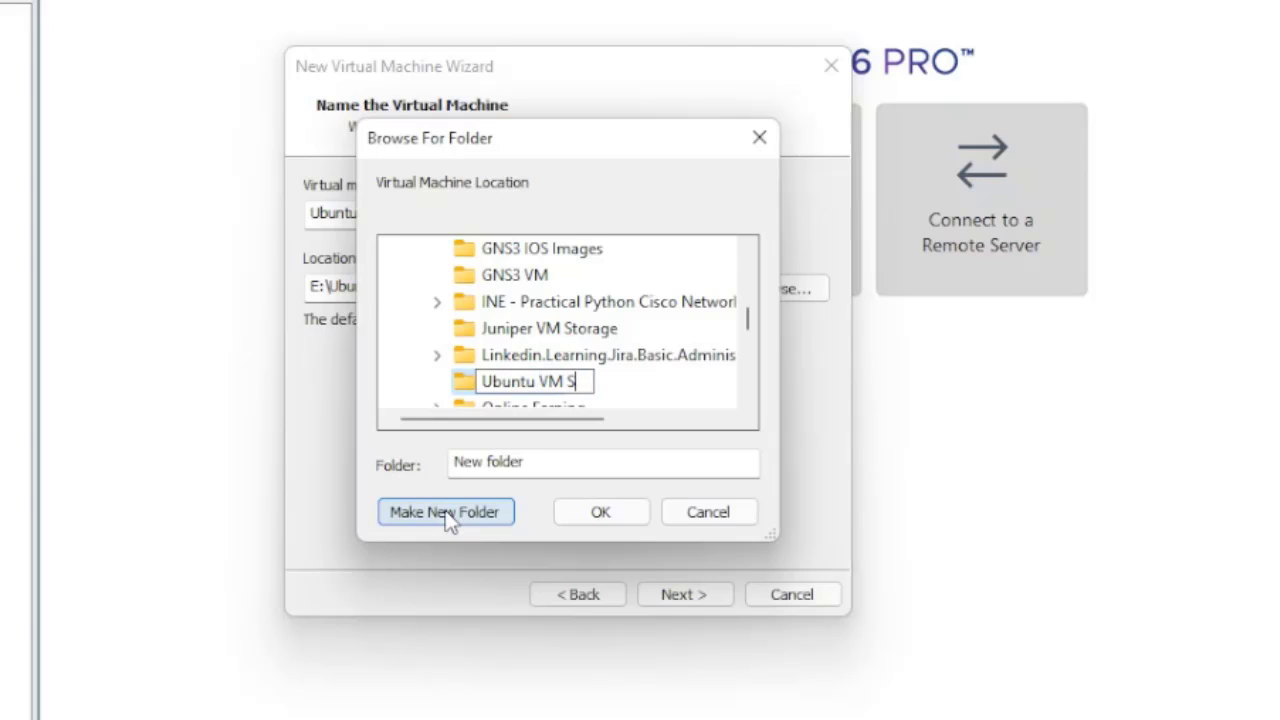
text(torage)
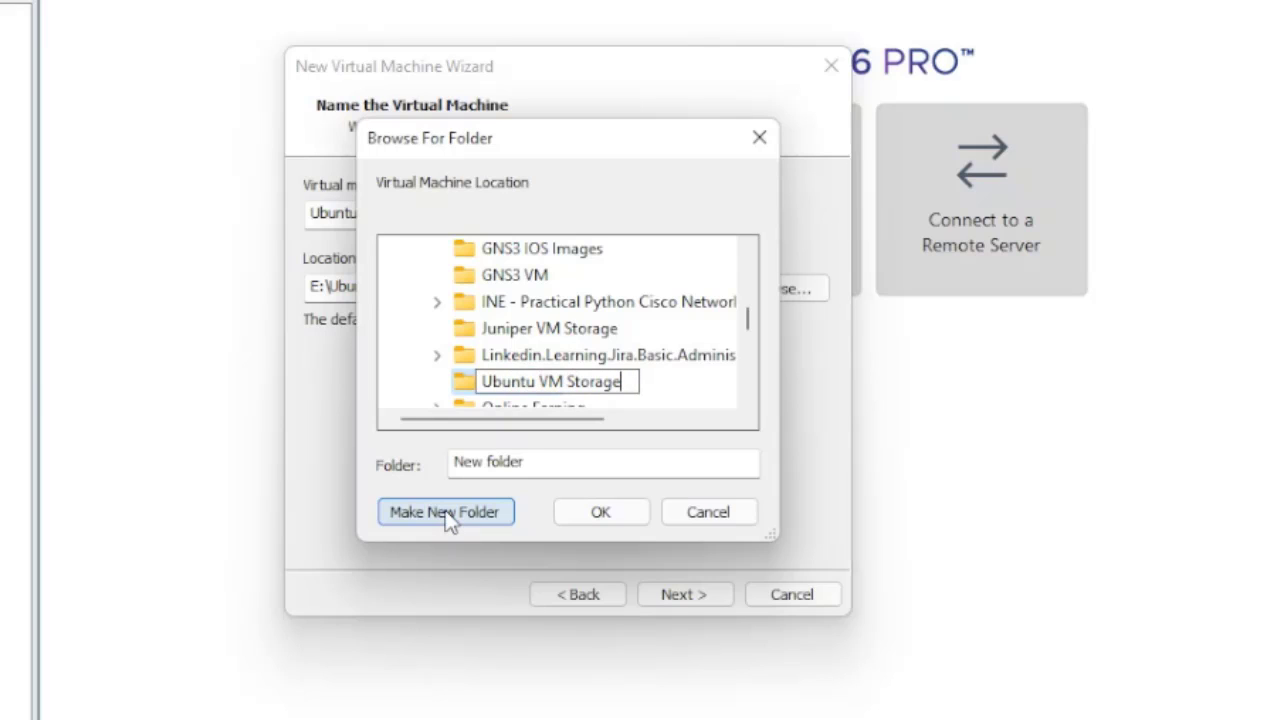
key(Return)
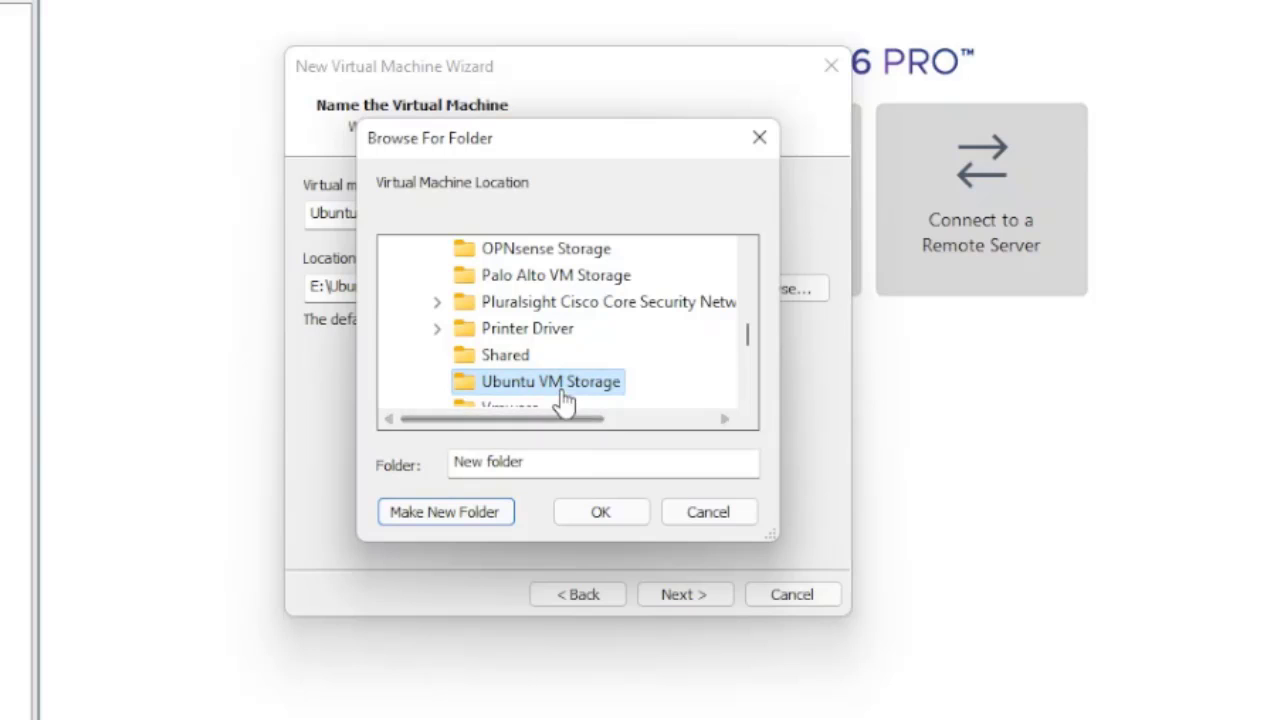
click(600, 512)
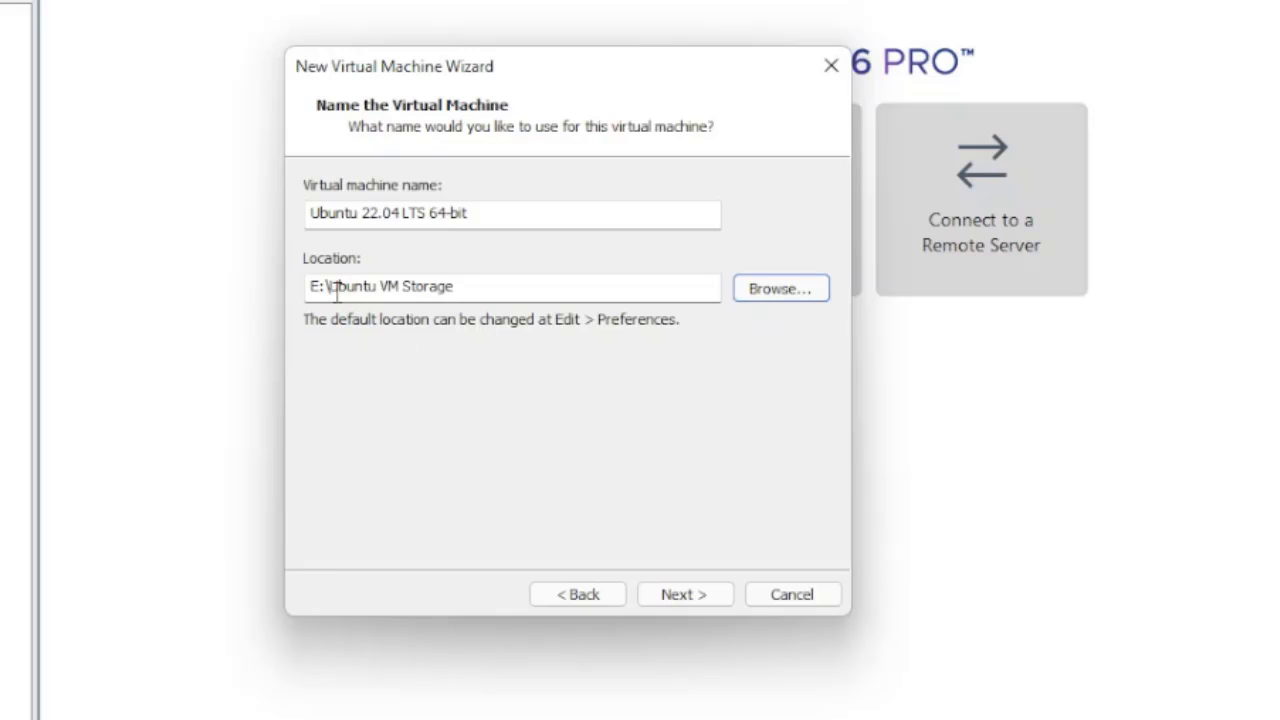
click(693, 596)
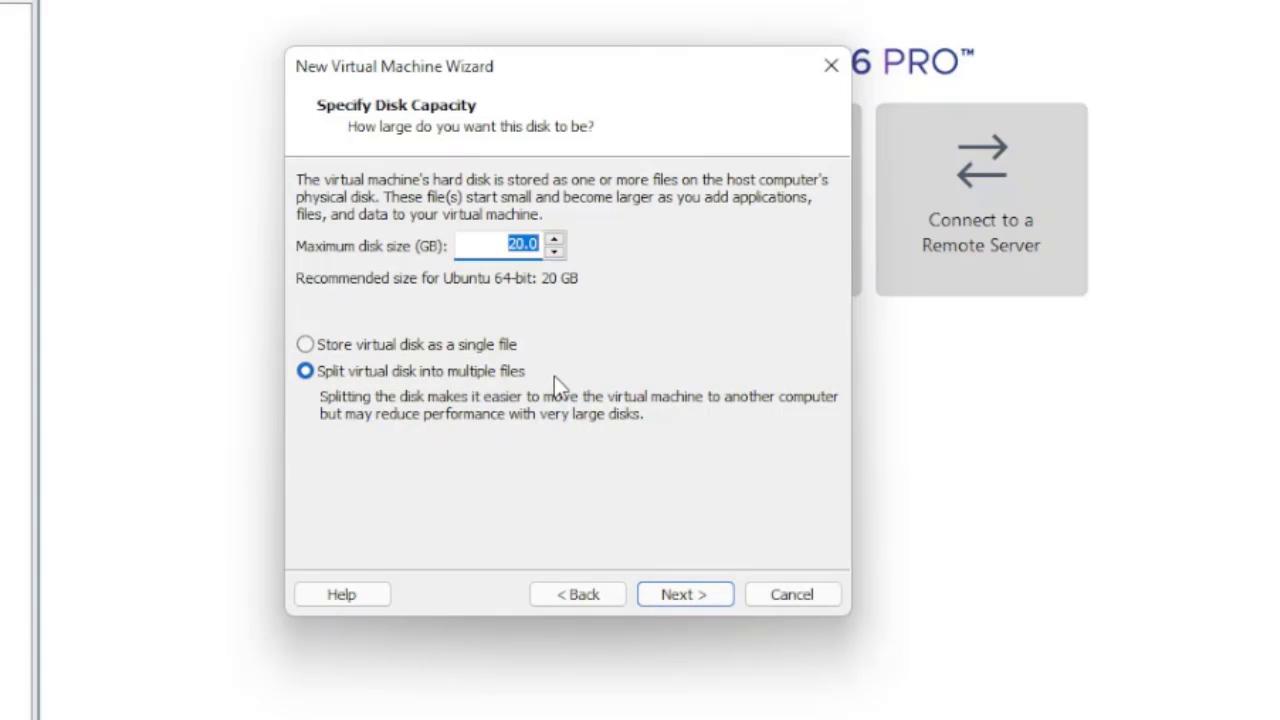
- Set the maximum disk size to 40 GB, keeping the virtual disk split into multiple files, and continue
click(518, 243)
key(BackSpace)
text(4)
click(681, 596)
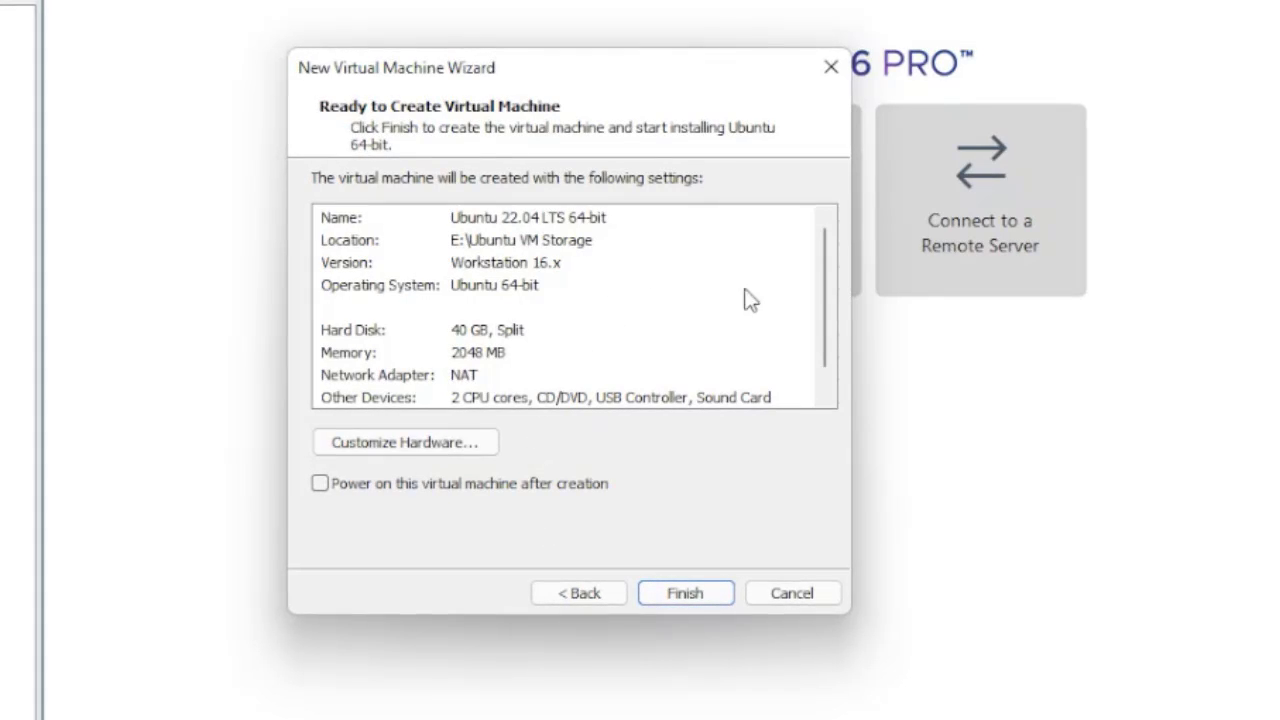
- Review the virtual machine's settings summary and finish creating it
scroll(826, 354, down, 1)
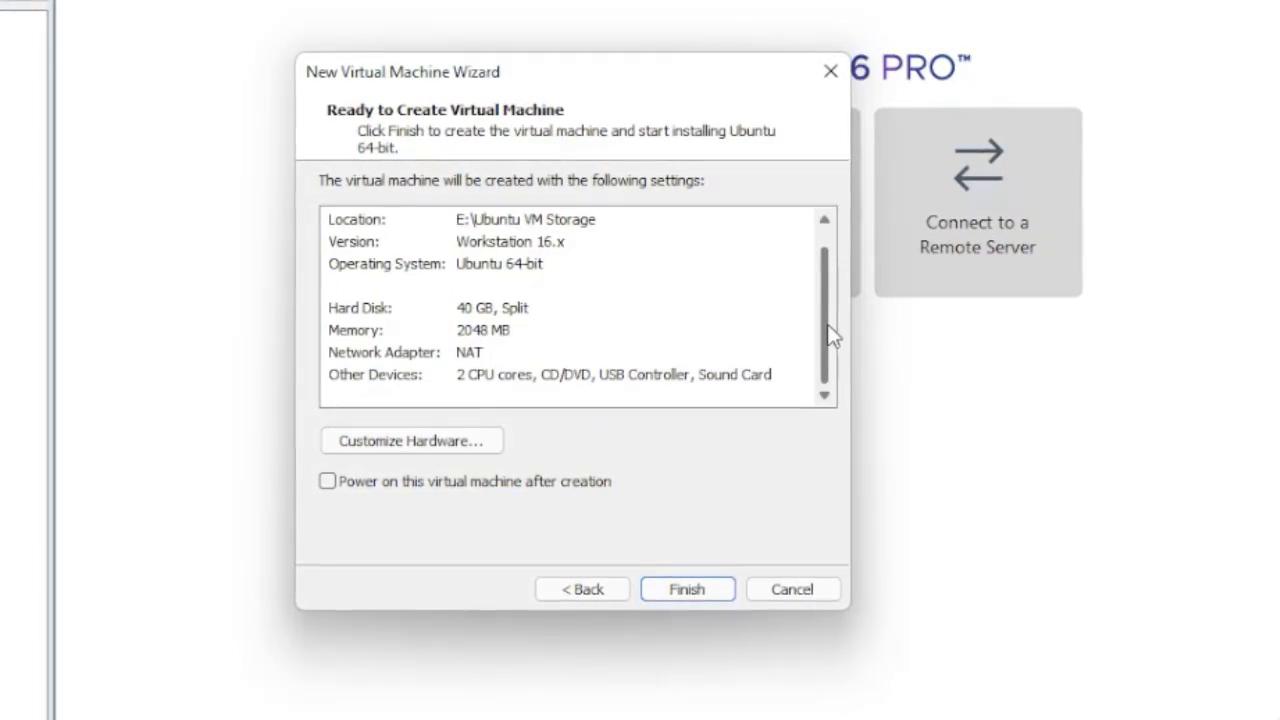
scroll(826, 338, up, 1)
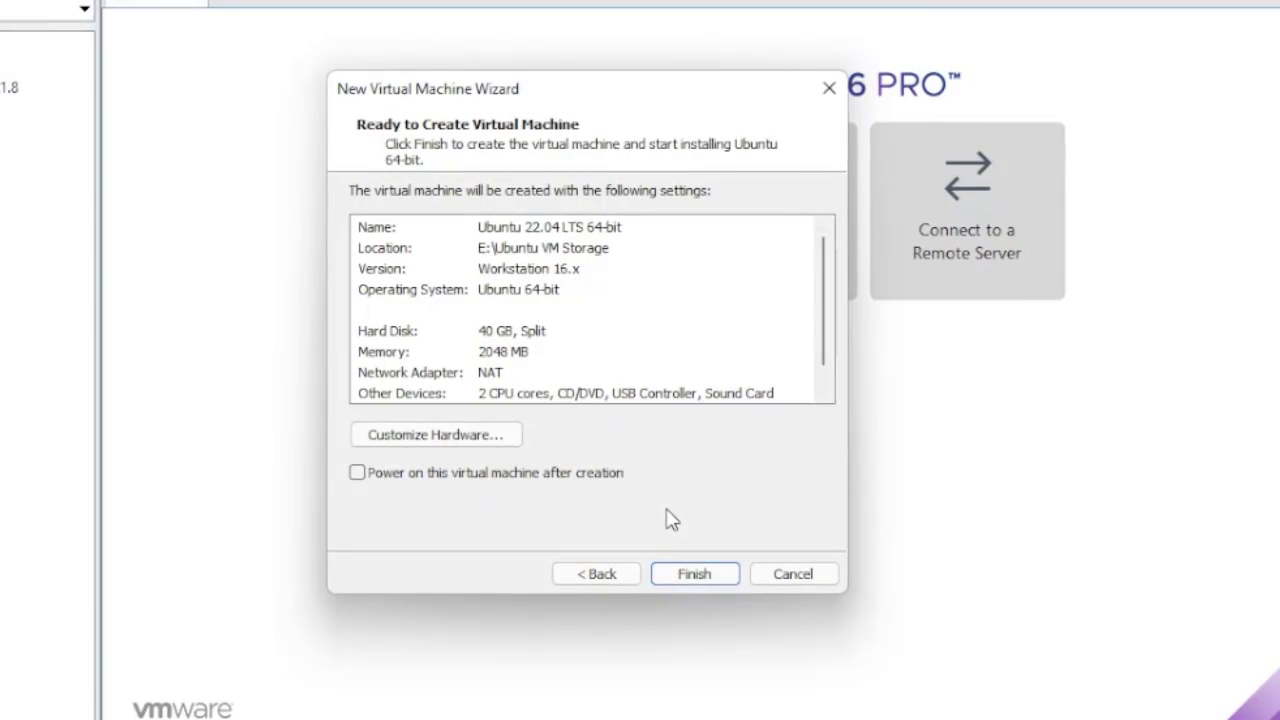
click(705, 562)
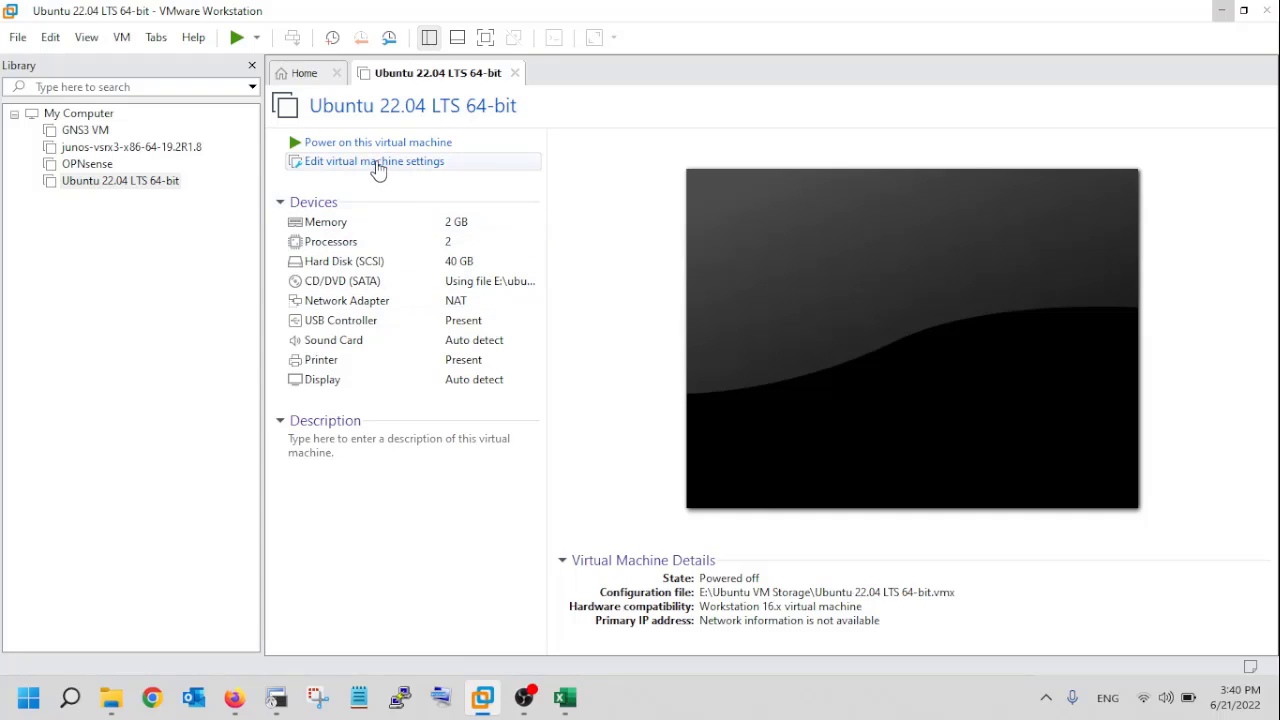
- View the hardware settings of the new Ubuntu virtual machine and close them without changes
click(378, 167)
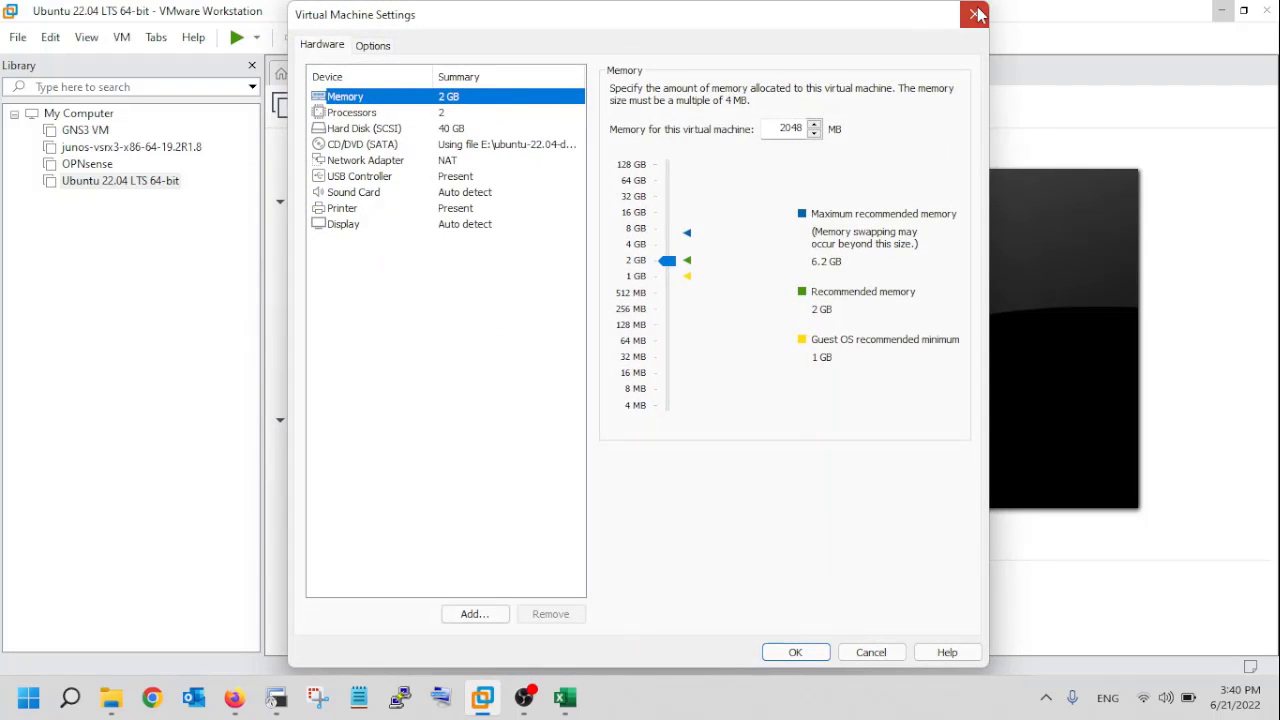
click(974, 15)
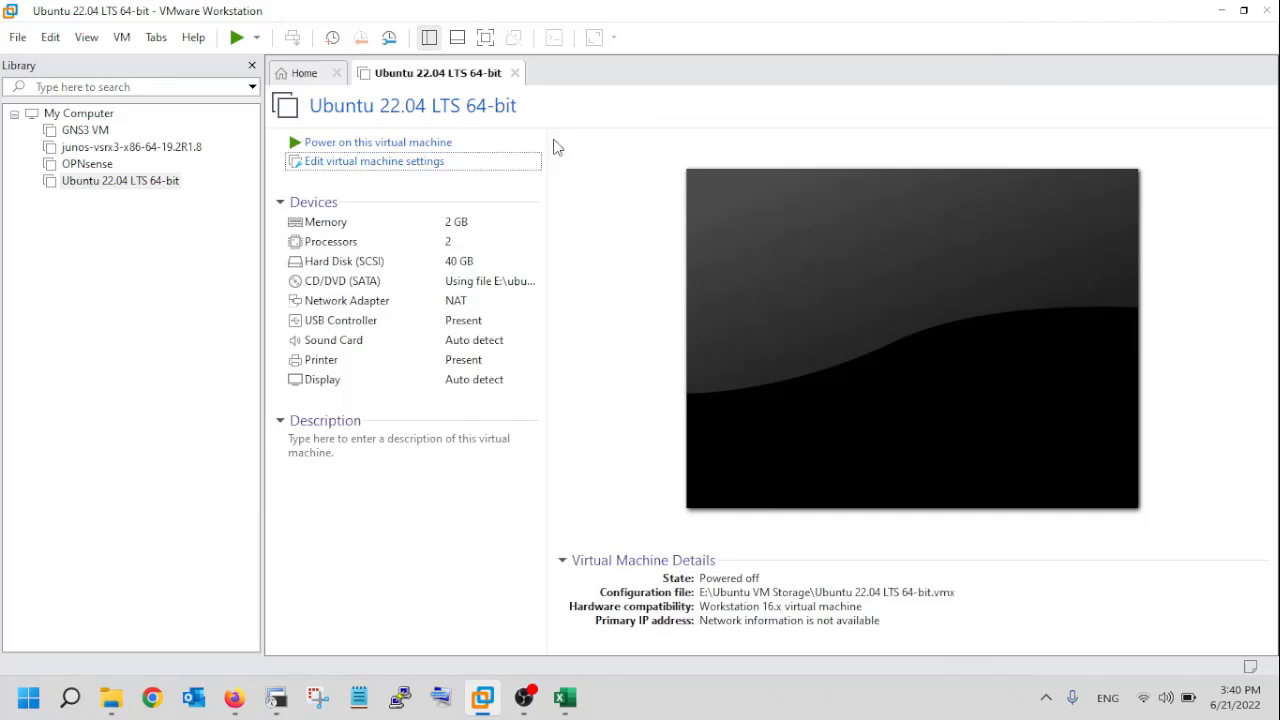
- Power on the Ubuntu virtual machine and boot the "Try or Install Ubuntu" entry
click(403, 146)
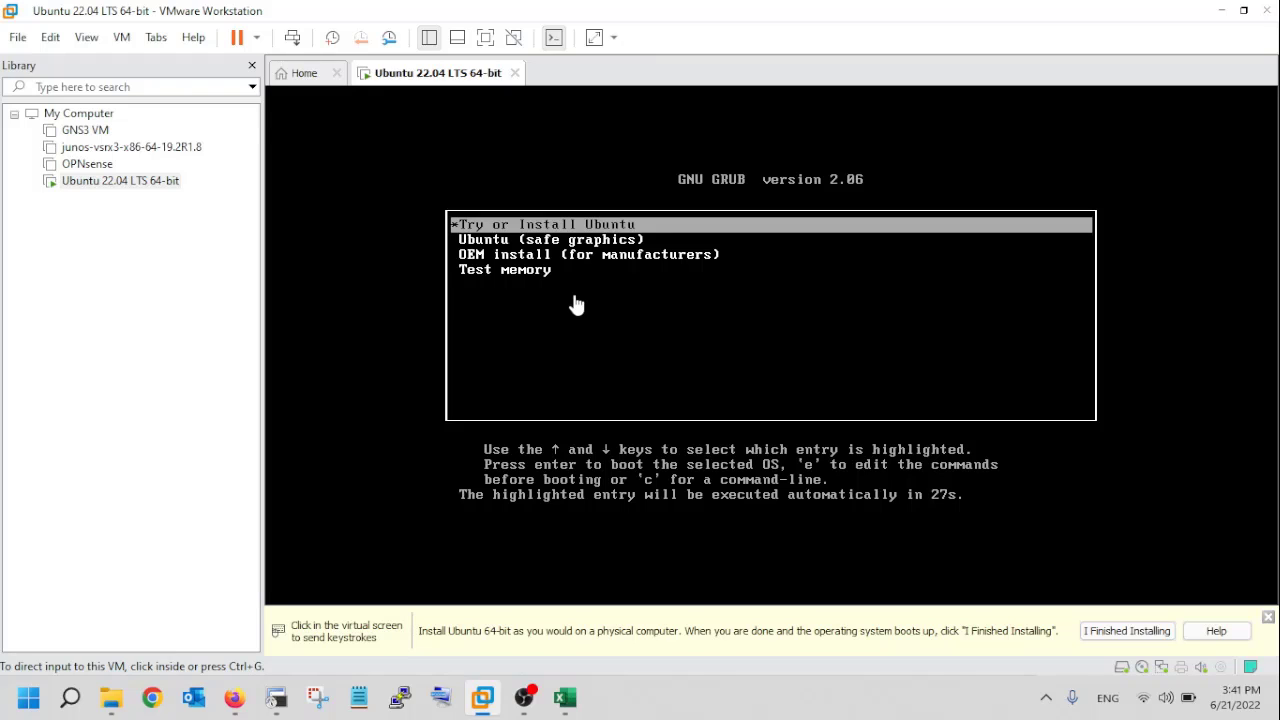
click(577, 304)
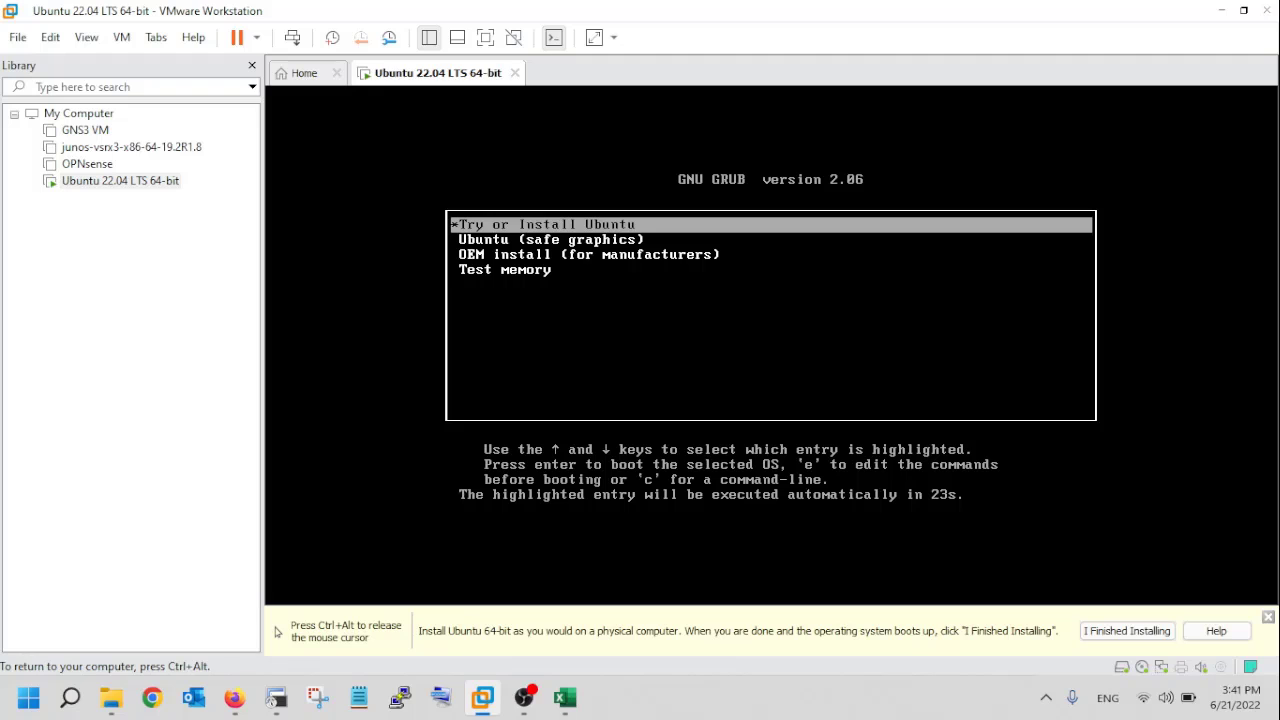
key(Return)
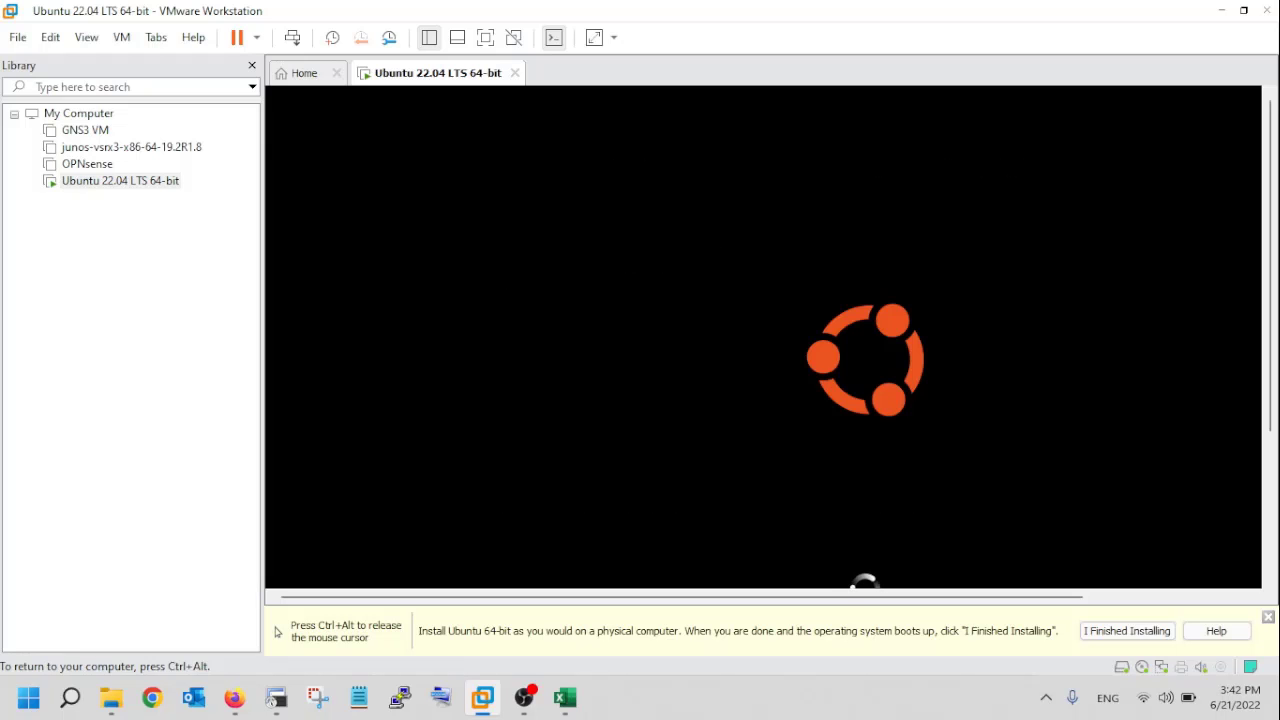
- Display the Ubuntu virtual machine in full screen to show the whole installer window
click(485, 37)
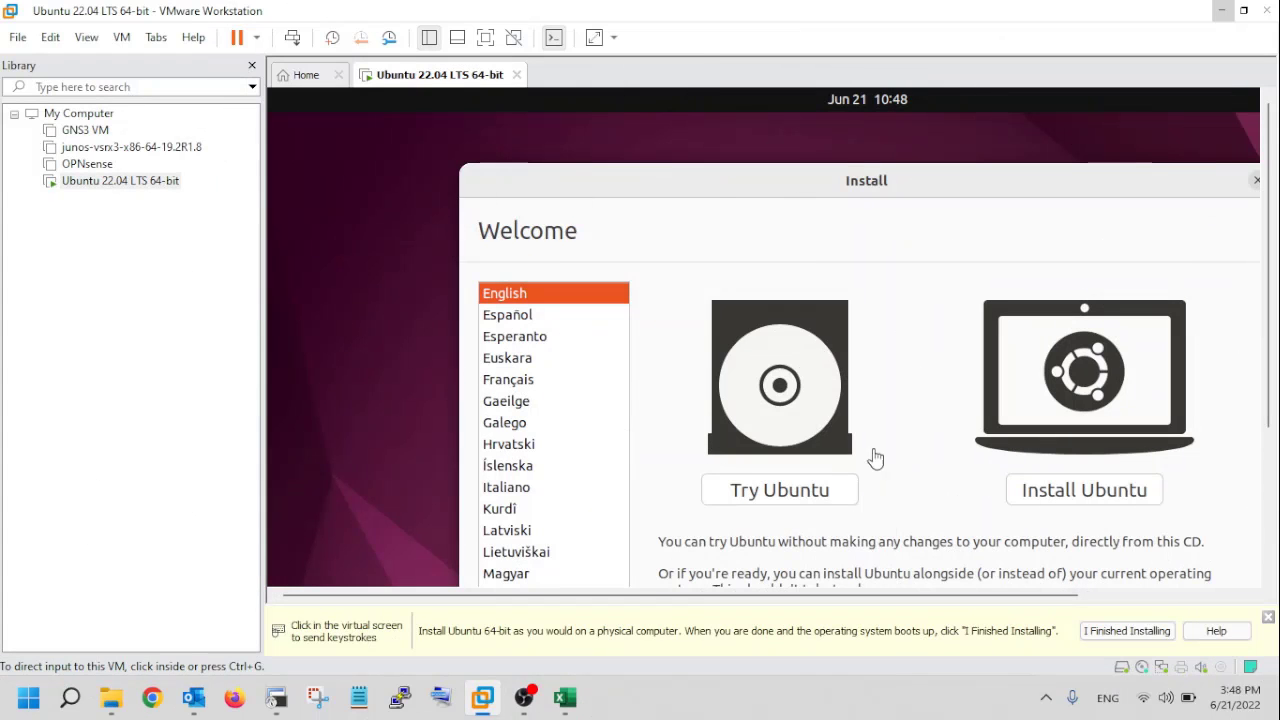
click(485, 37)
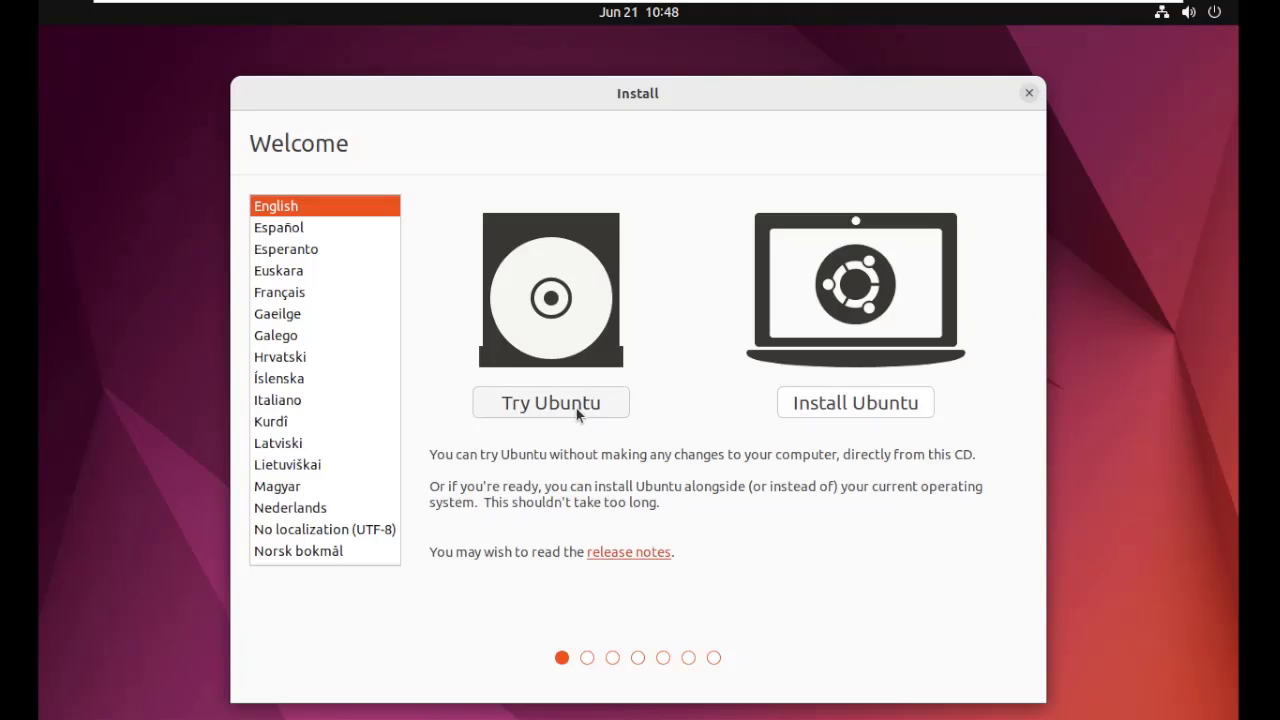
- Choose to install Ubuntu with English as the installer language
click(836, 404)
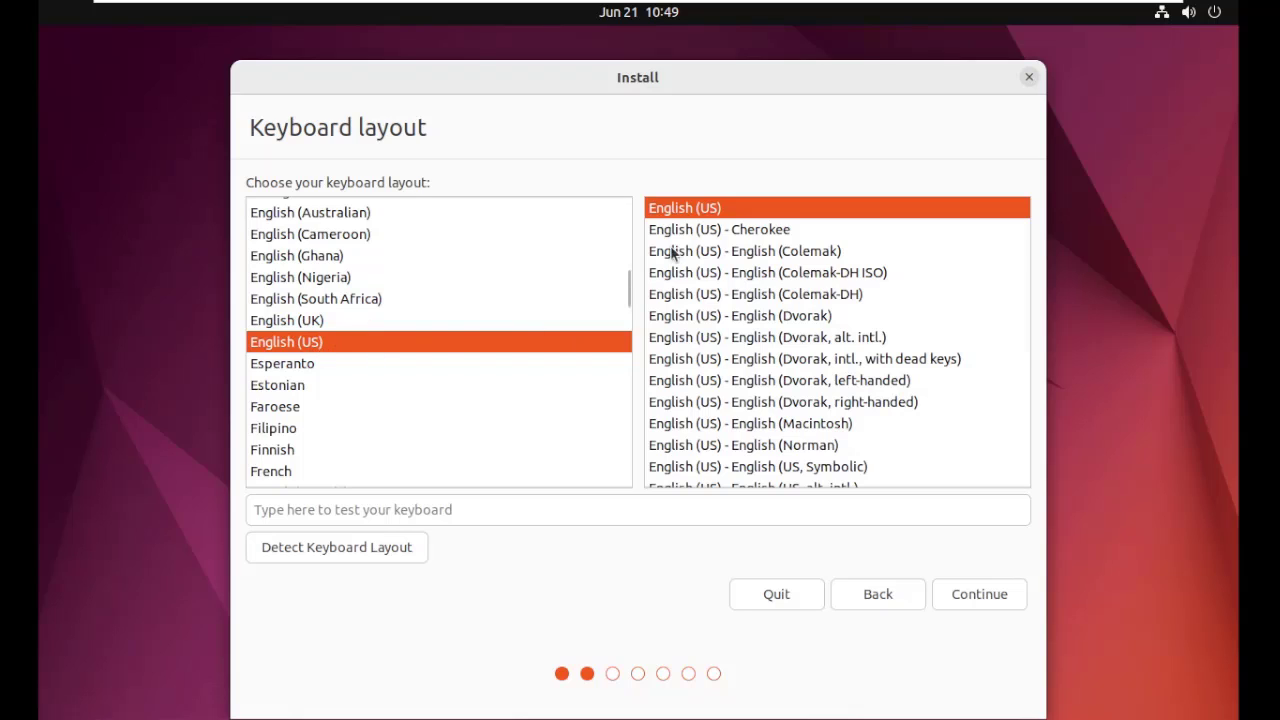
- Try to detect the keyboard layout by supplying the requested keys and answering No to the special-character questions
click(371, 546)
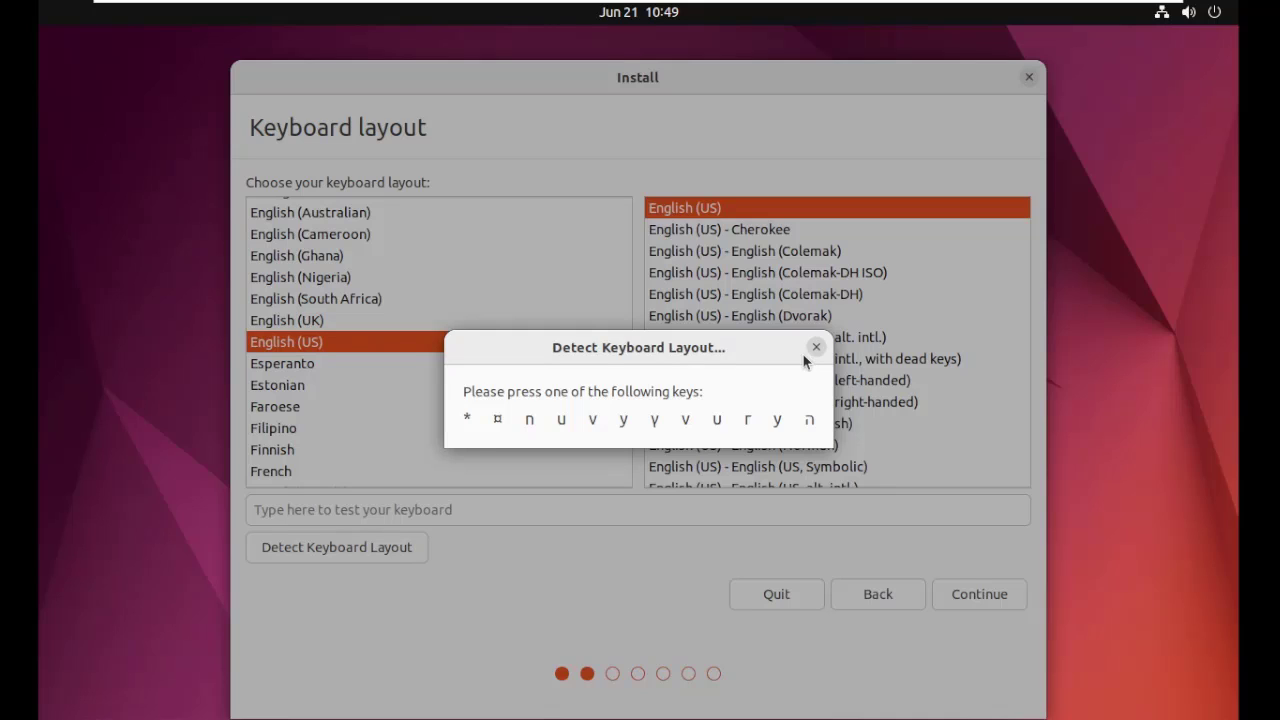
key(n)
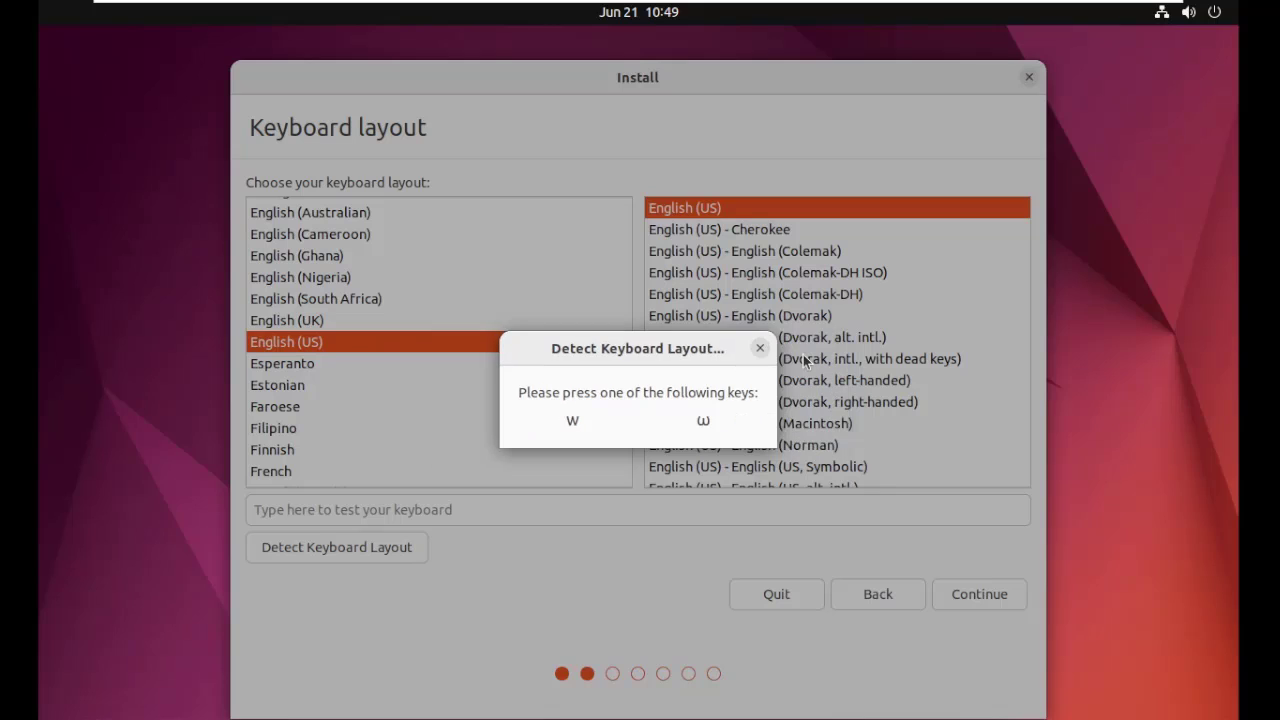
key(w)
key(z)
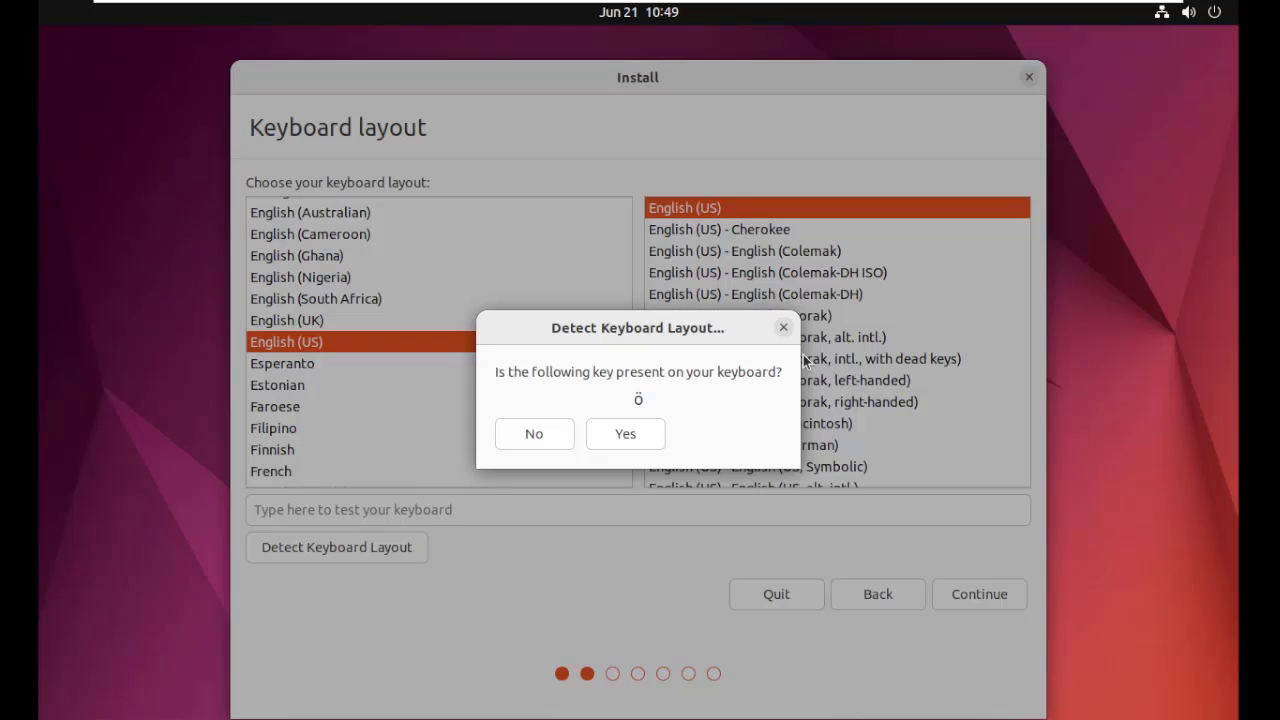
click(543, 434)
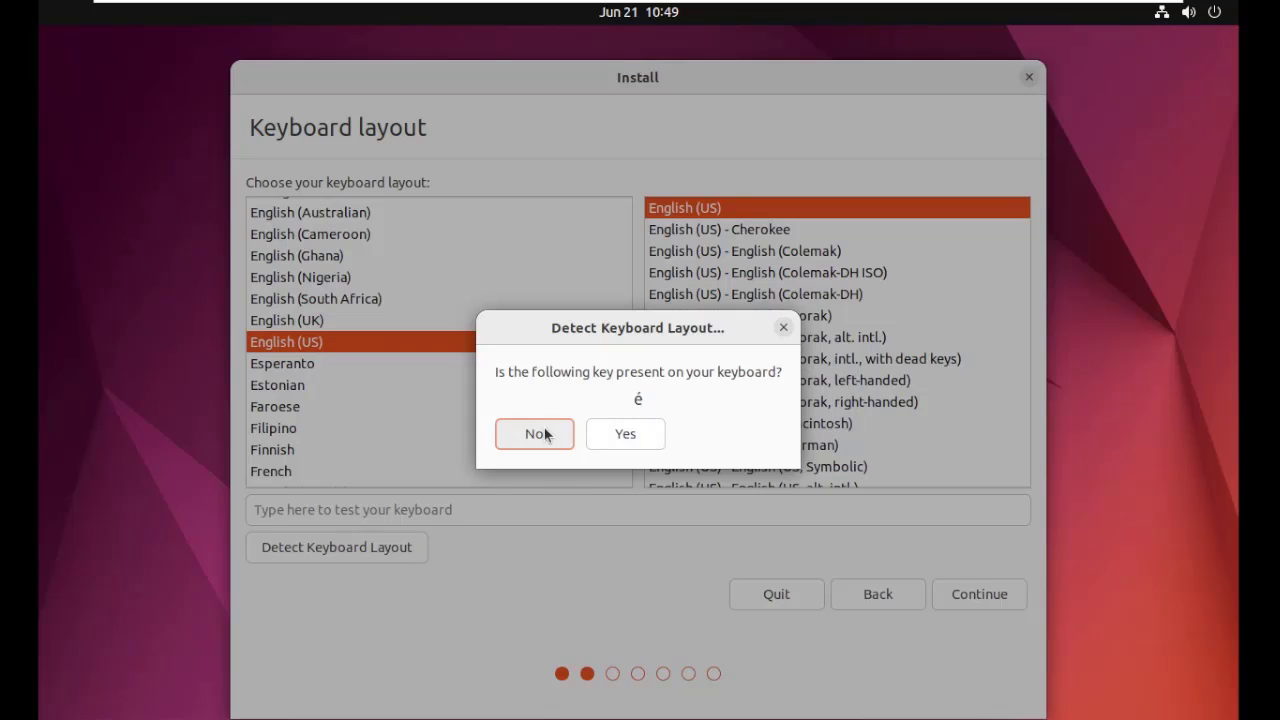
click(545, 434)
click(545, 434)
click(545, 434)
click(545, 434)
click(545, 434)
click(778, 330)
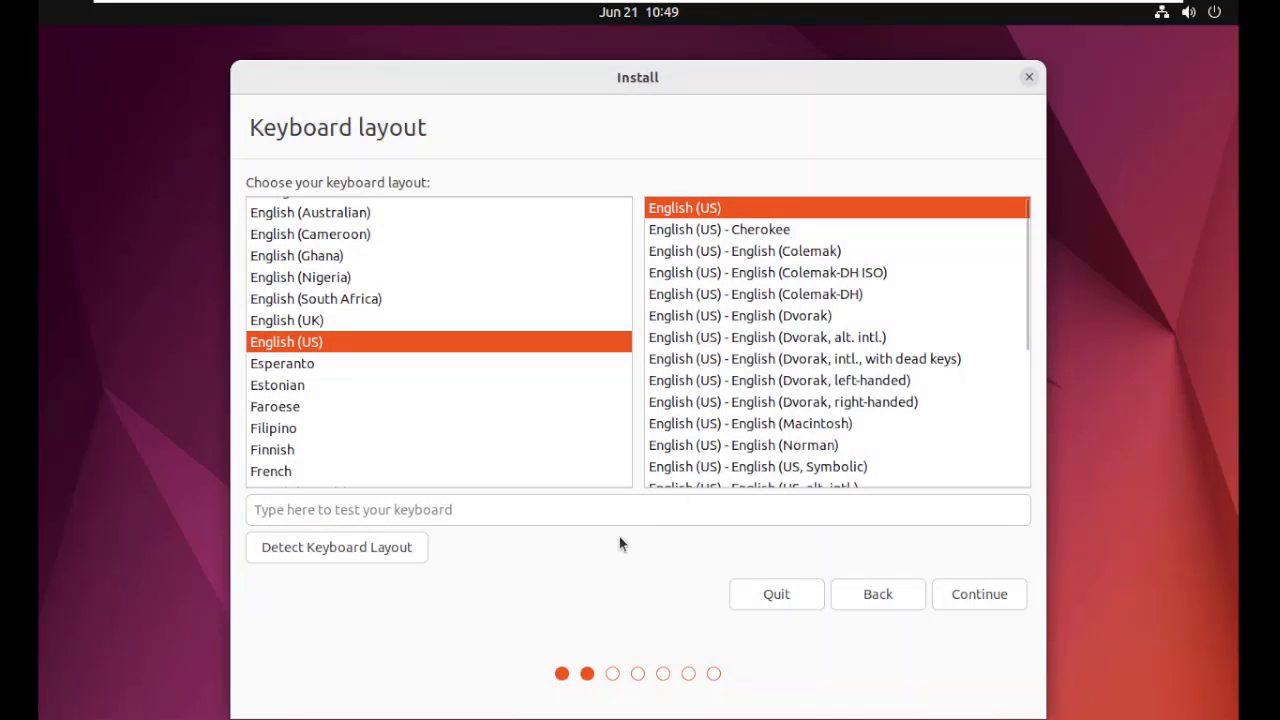
- Accept the English (US) keyboard layout and a normal installation with third-party software for graphics and Wi-Fi hardware included
click(978, 596)
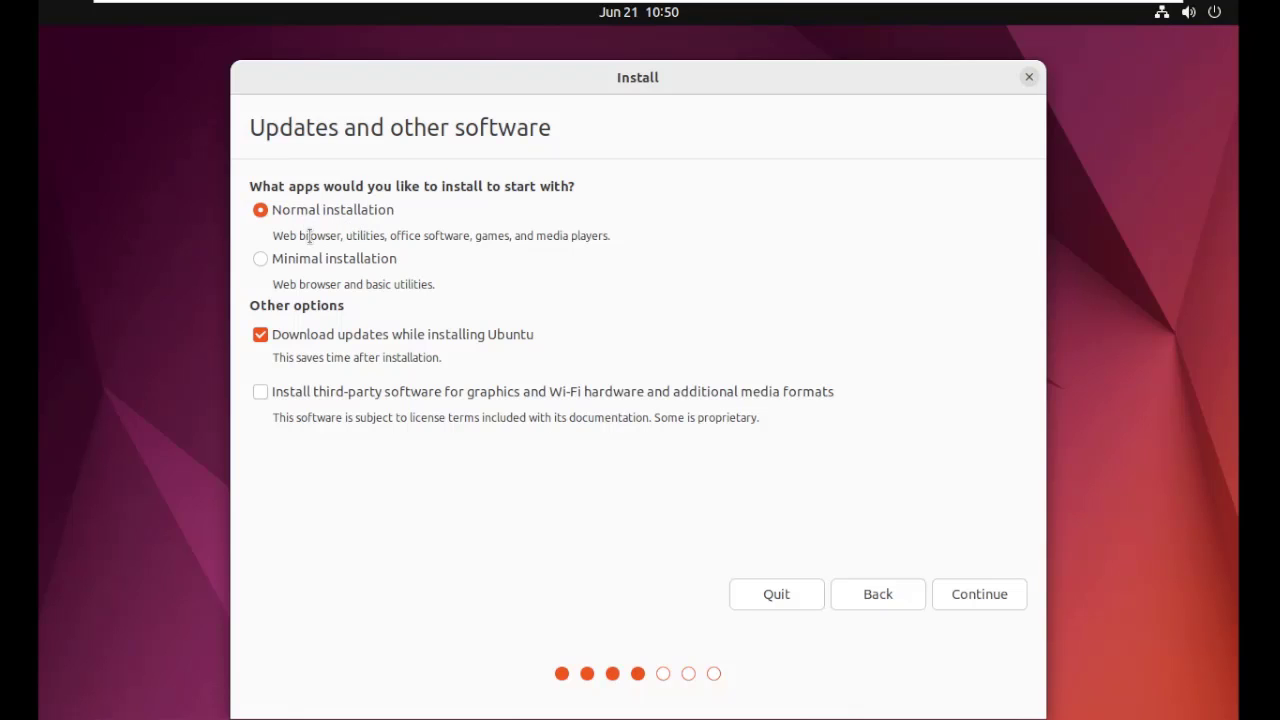
drag(274, 236, 465, 235)
drag(474, 235, 581, 237)
click(394, 394)
click(978, 596)
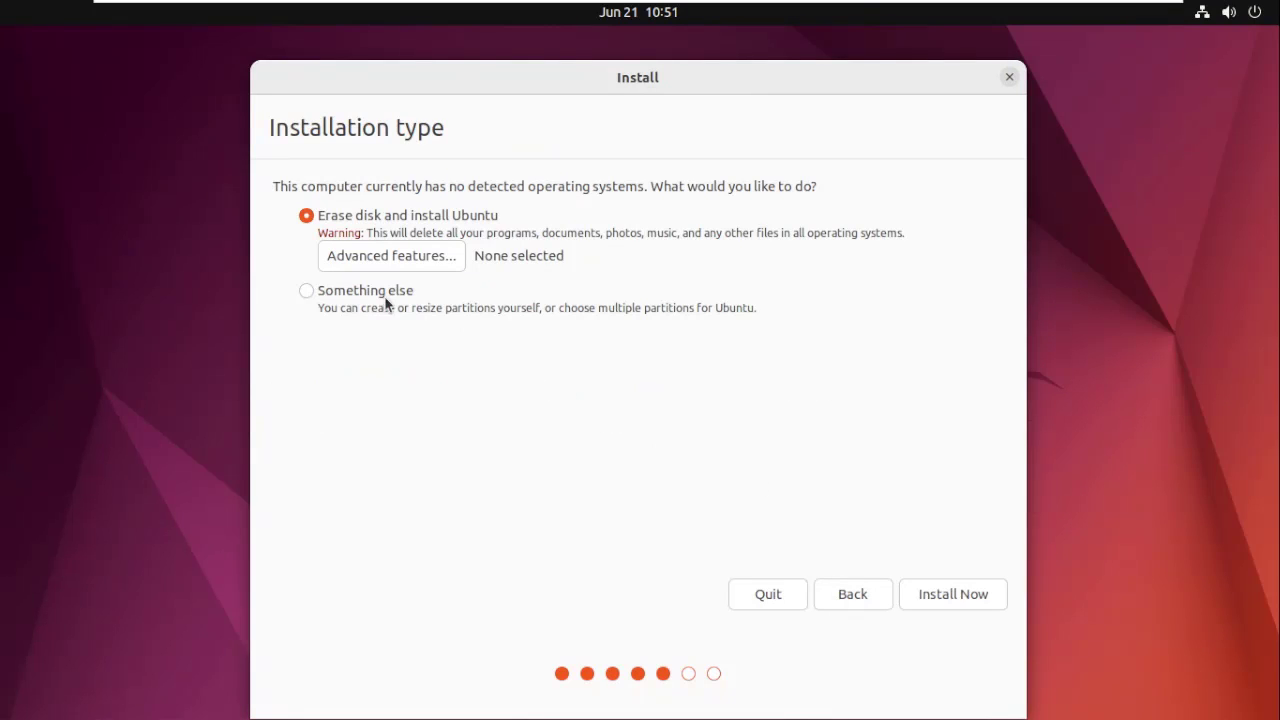
- Confirm erasing the disk to install Ubuntu and accept Karachi as the location
click(955, 593)
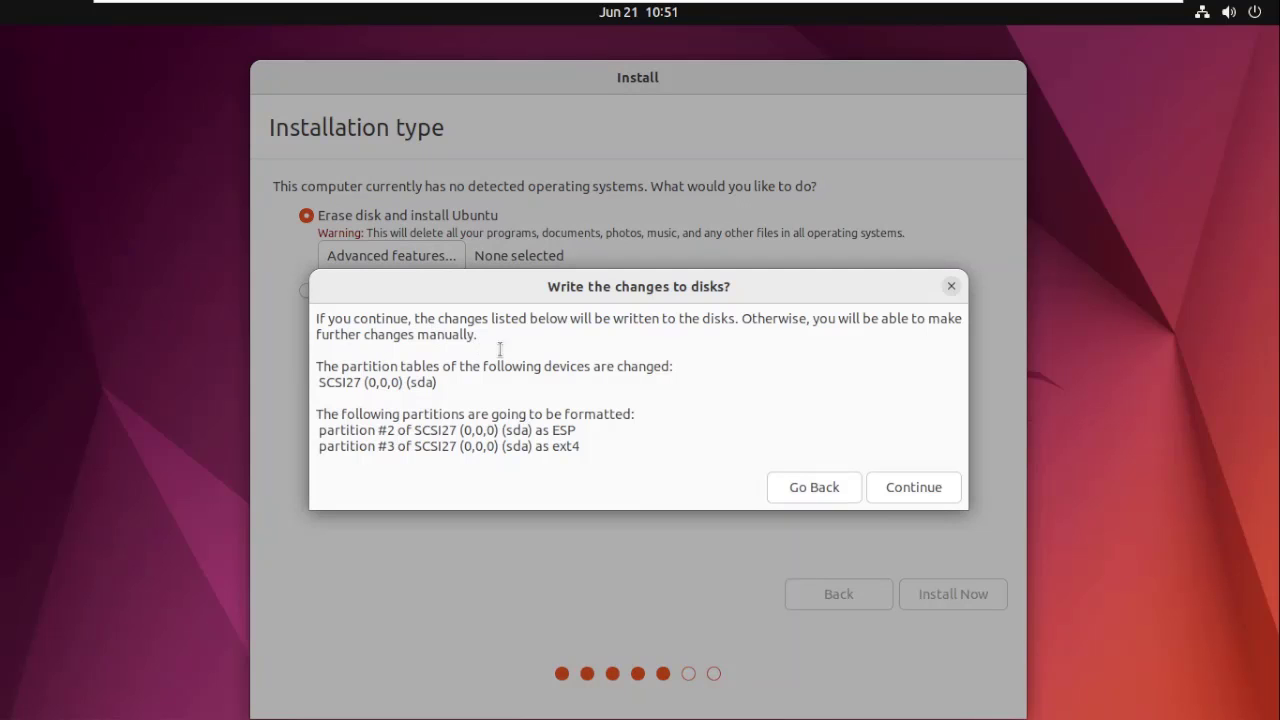
click(878, 487)
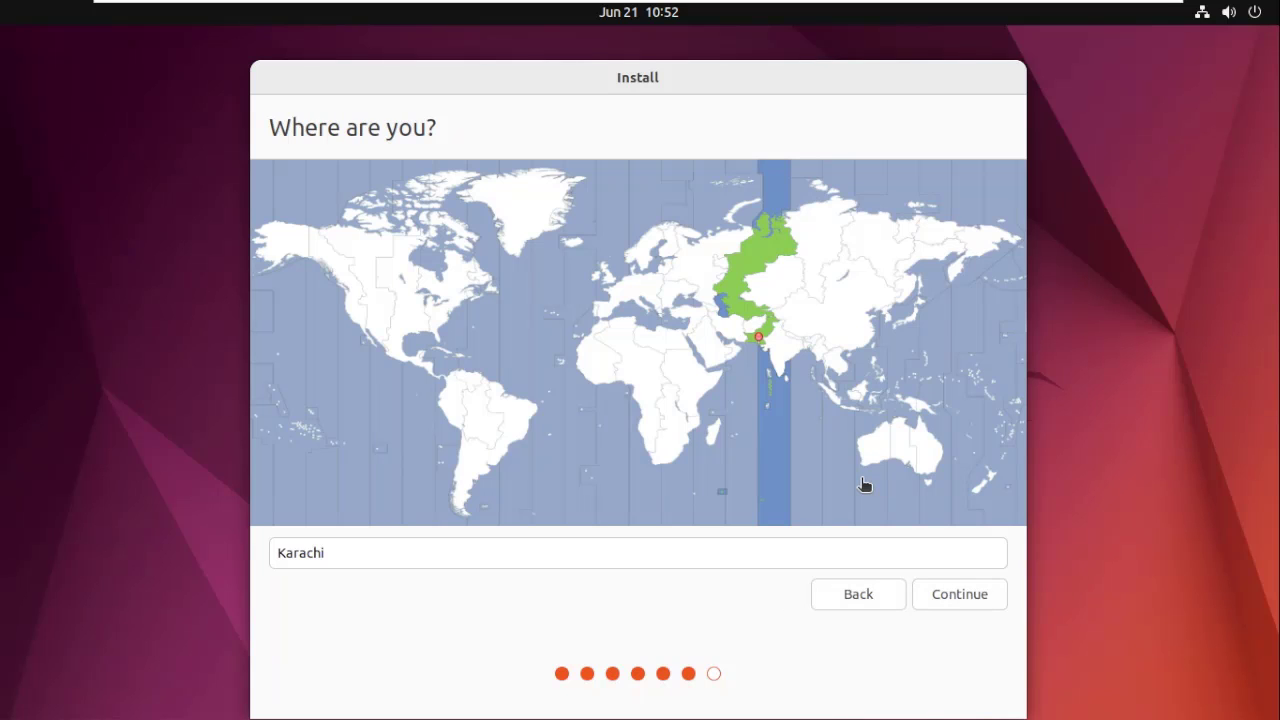
click(961, 594)
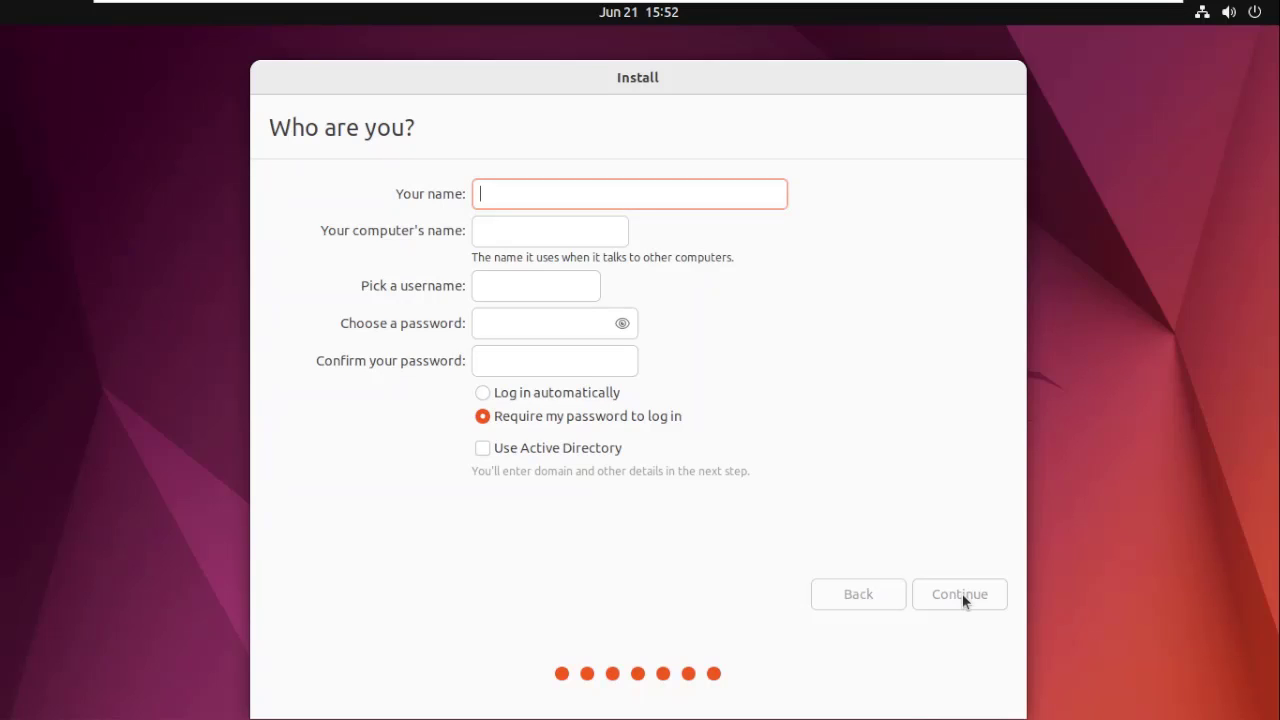
- Set up the user account techacad with automatic login, entering and confirming the account password
text(techacad)
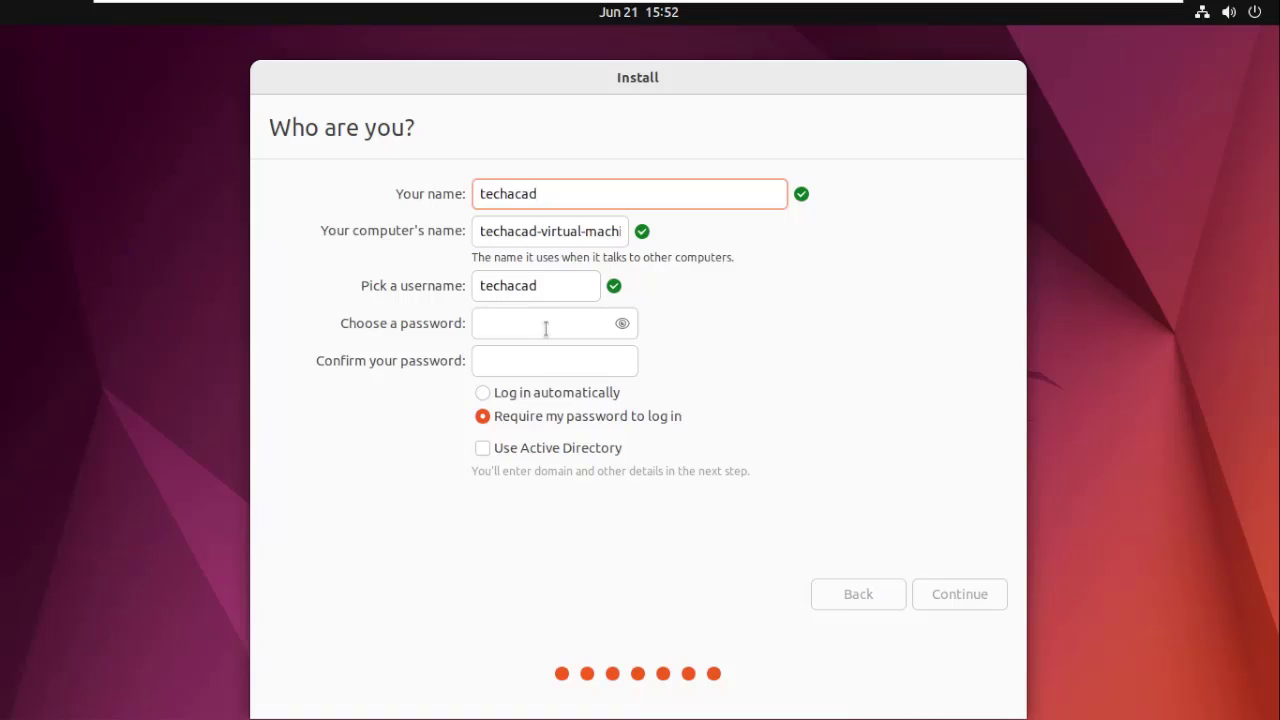
click(536, 396)
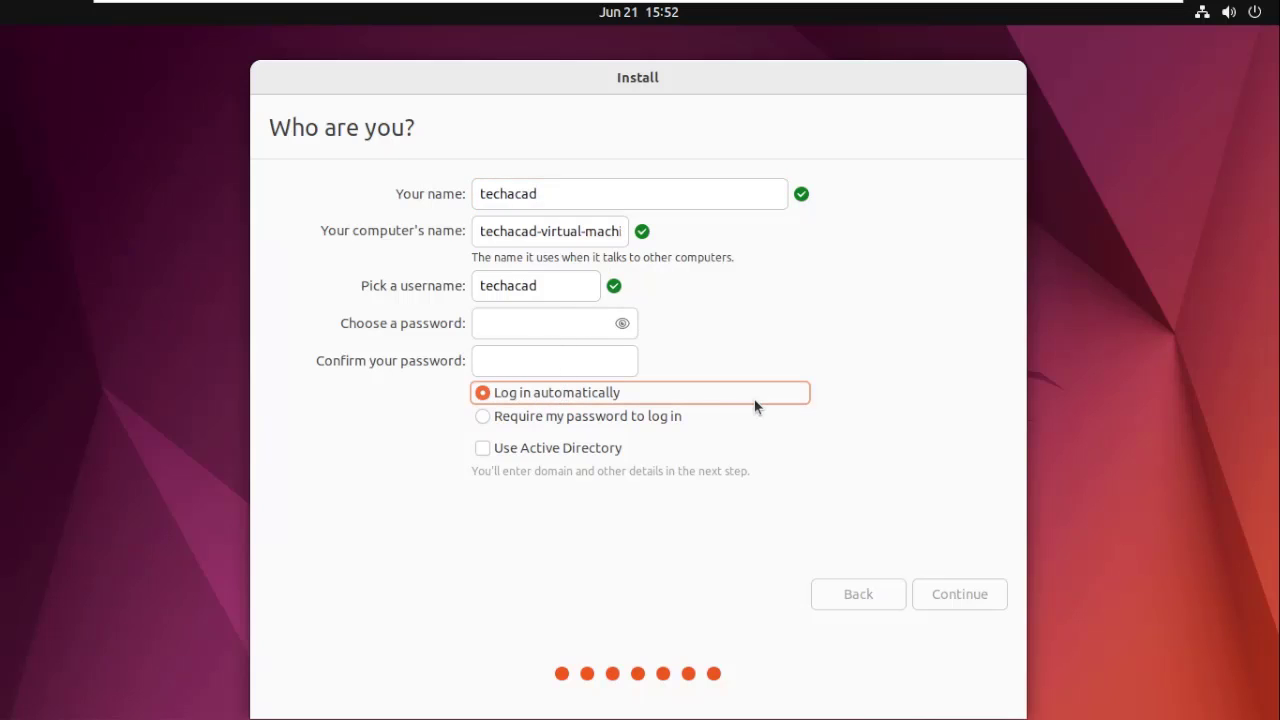
click(484, 322)
text(●●●●●●●●)
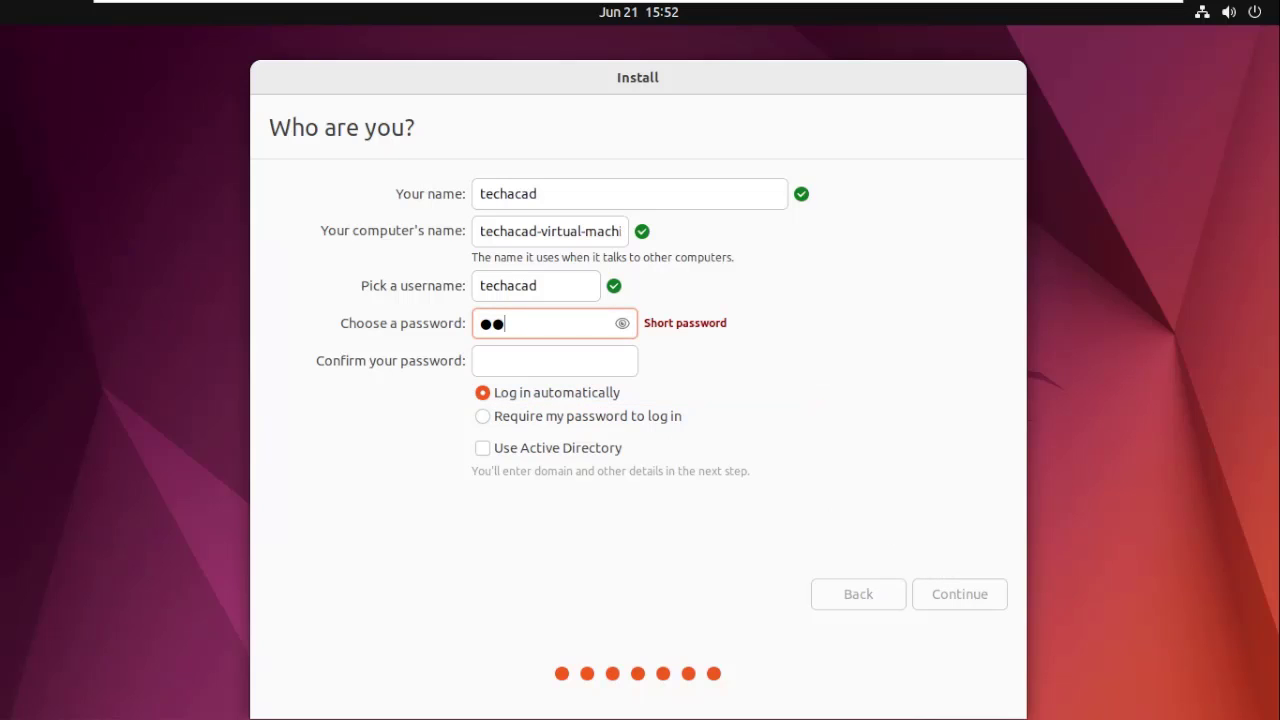
text(●)
key(Tab)
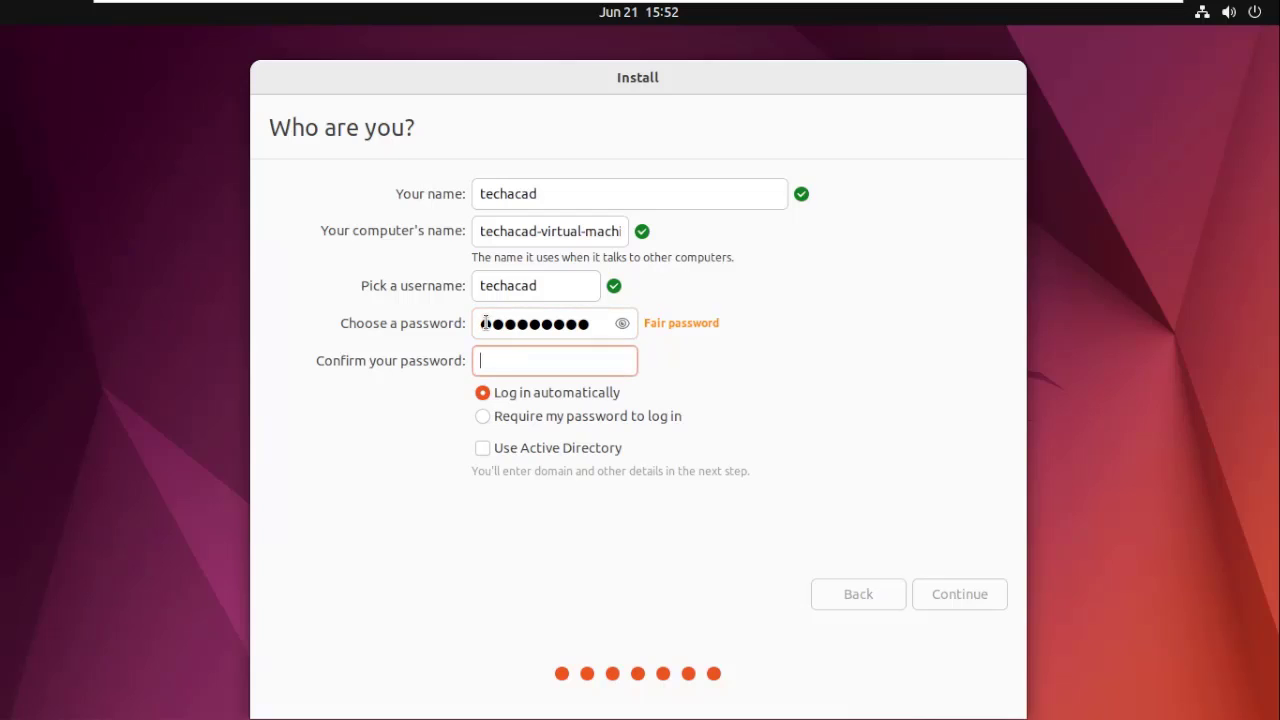
text(●●●●●●●●●)
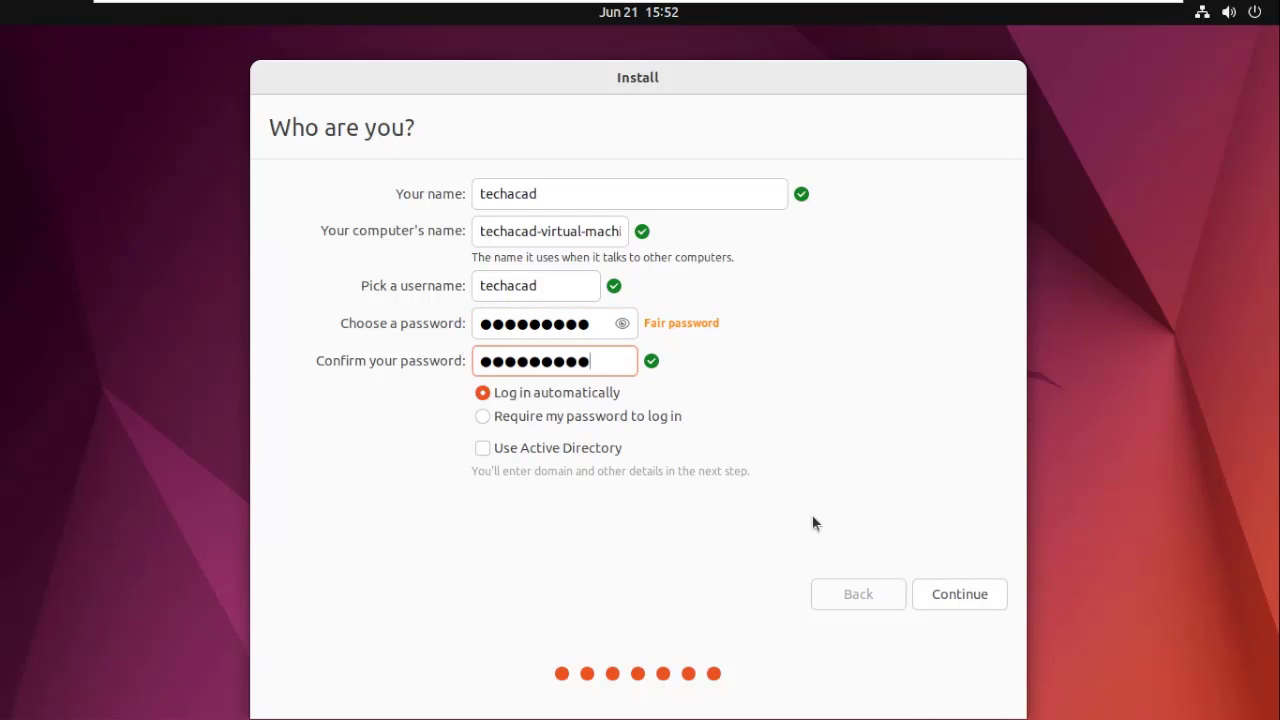
- Change the computer's name to TechAcad and proceed with the installation
double_click(540, 230)
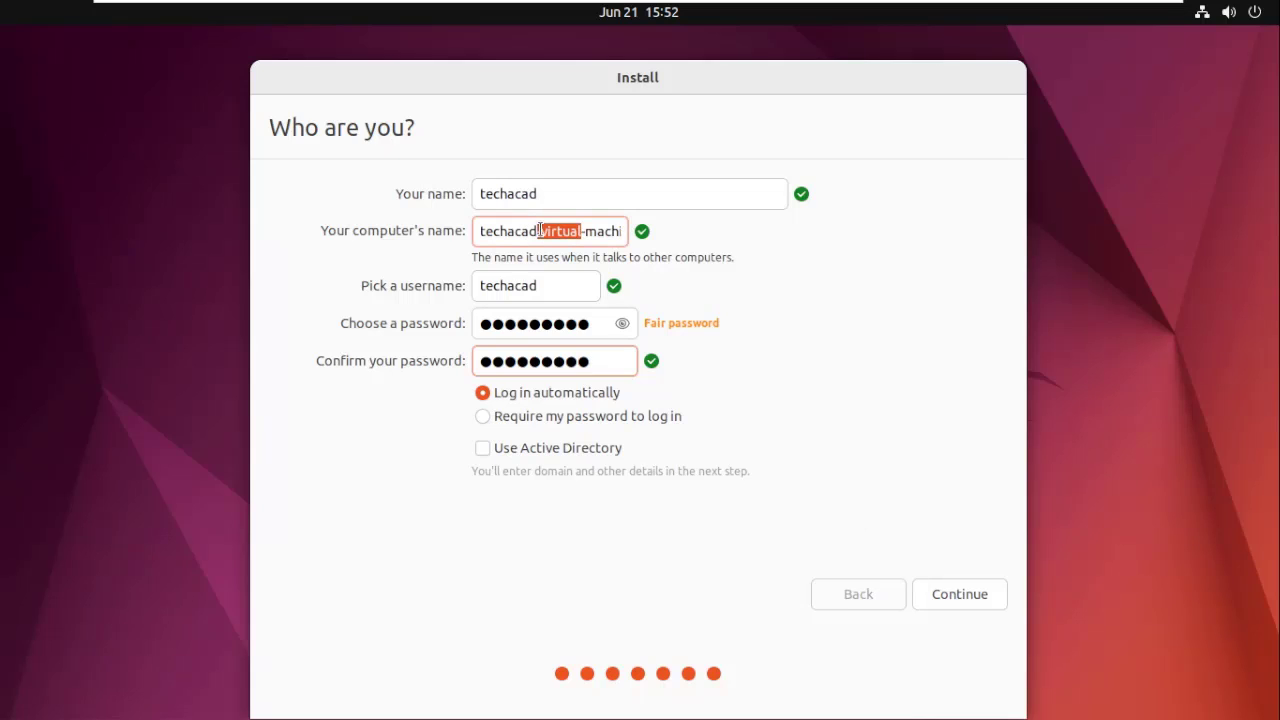
key(ctrl+a)
key(BackSpace)
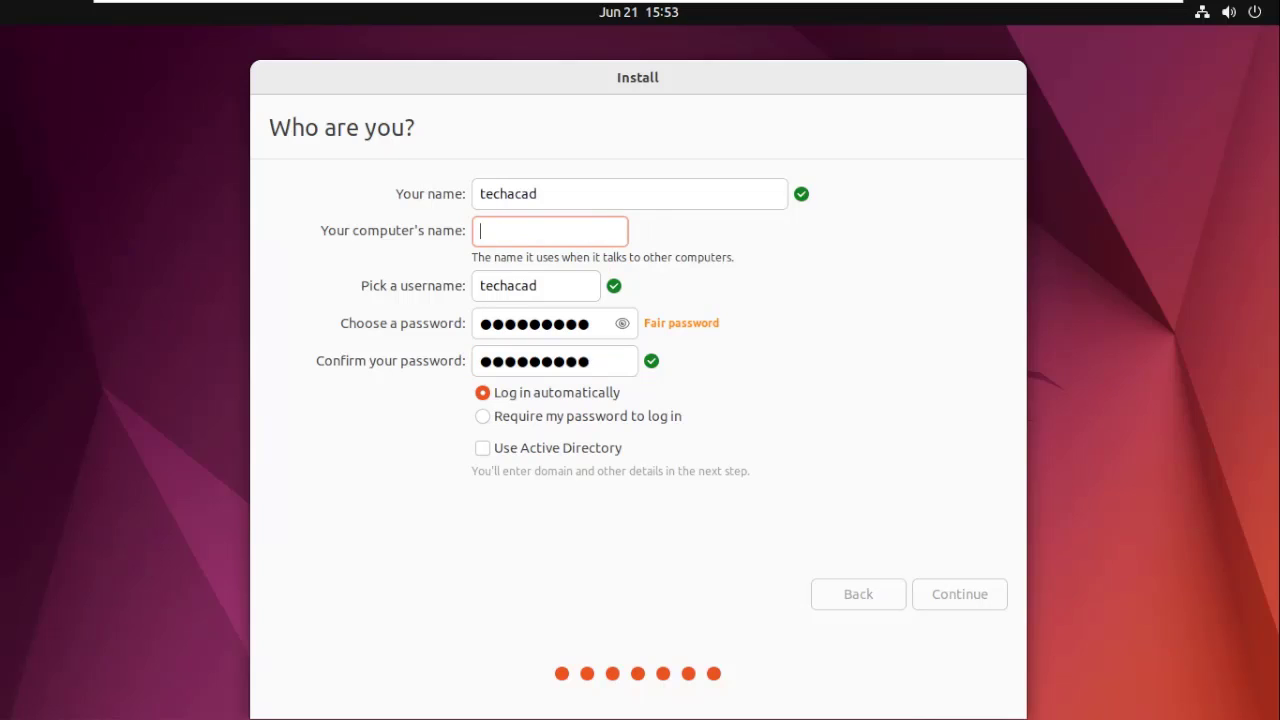
text(Tech Acad)
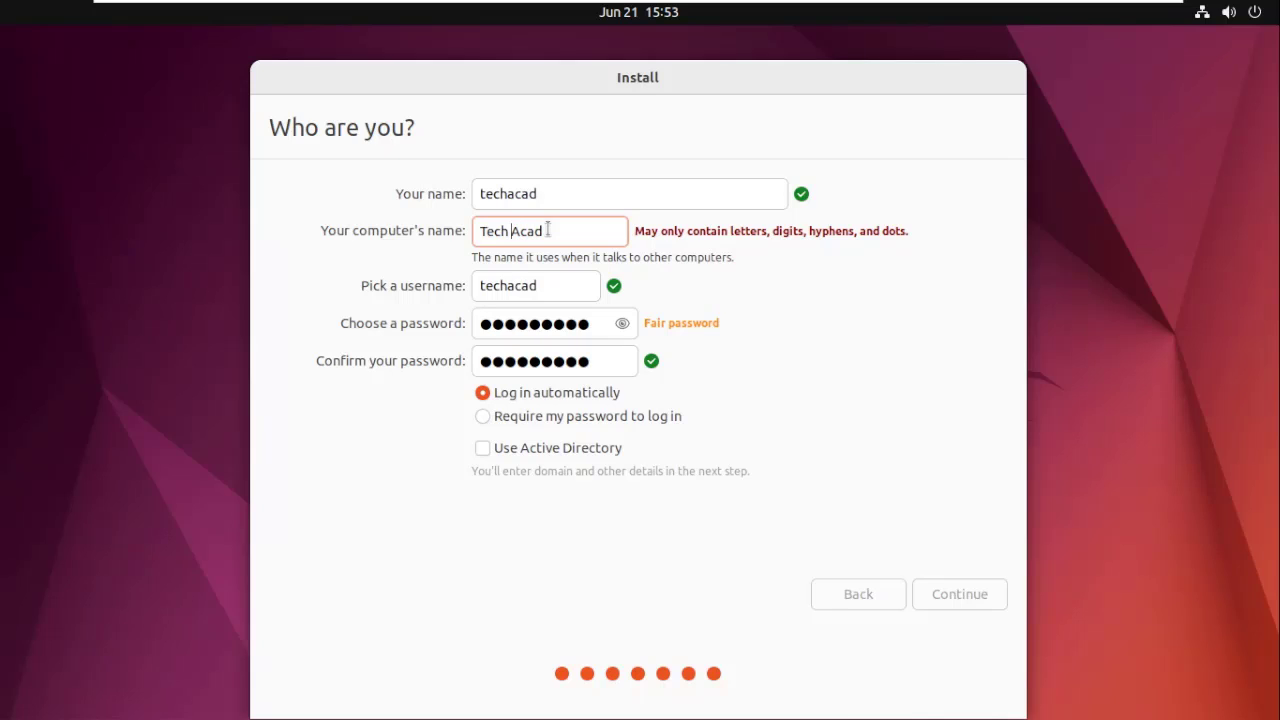
key(BackSpace)
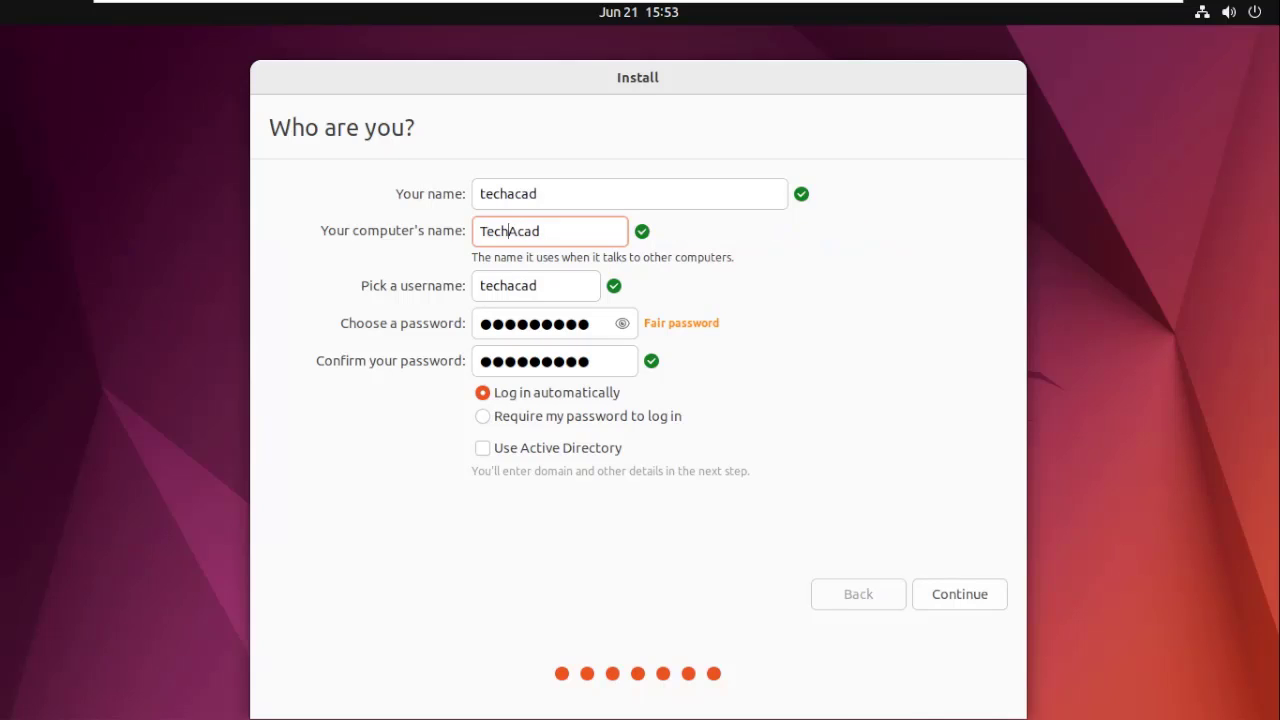
click(957, 596)
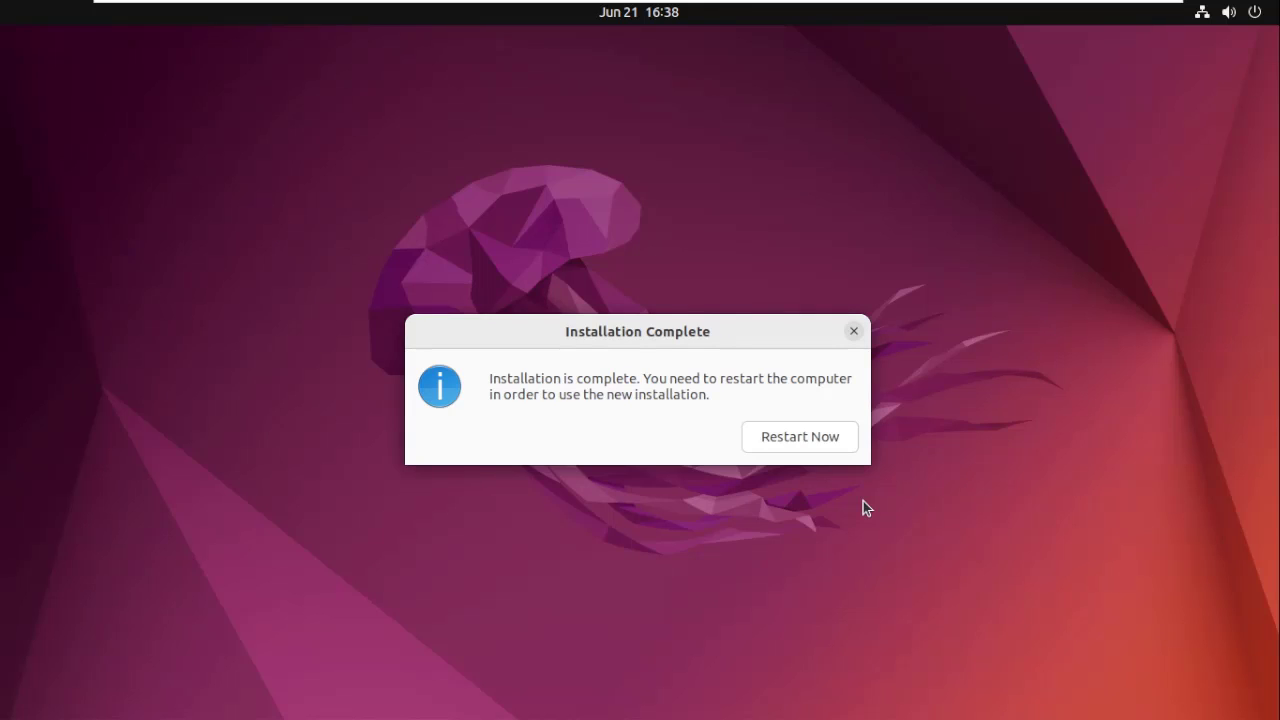
- Restart the virtual machine after the installation and continue past the installation medium removal prompt
click(820, 441)
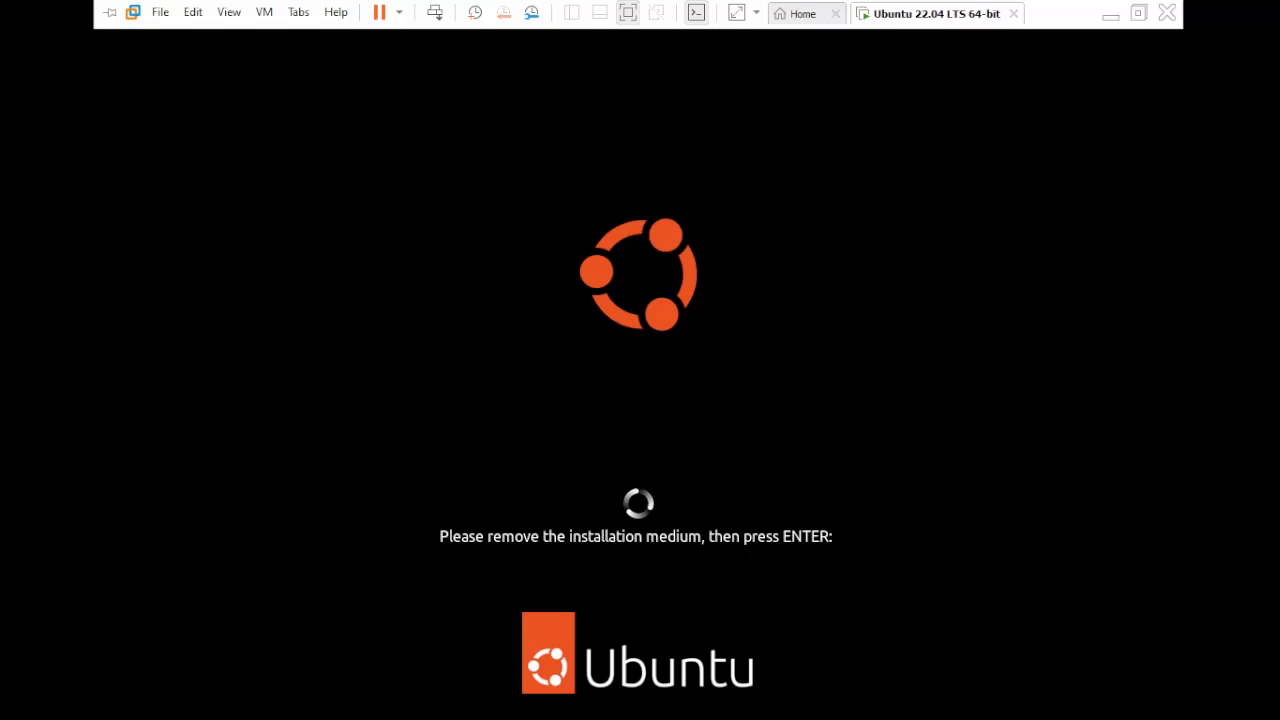
key(Return)
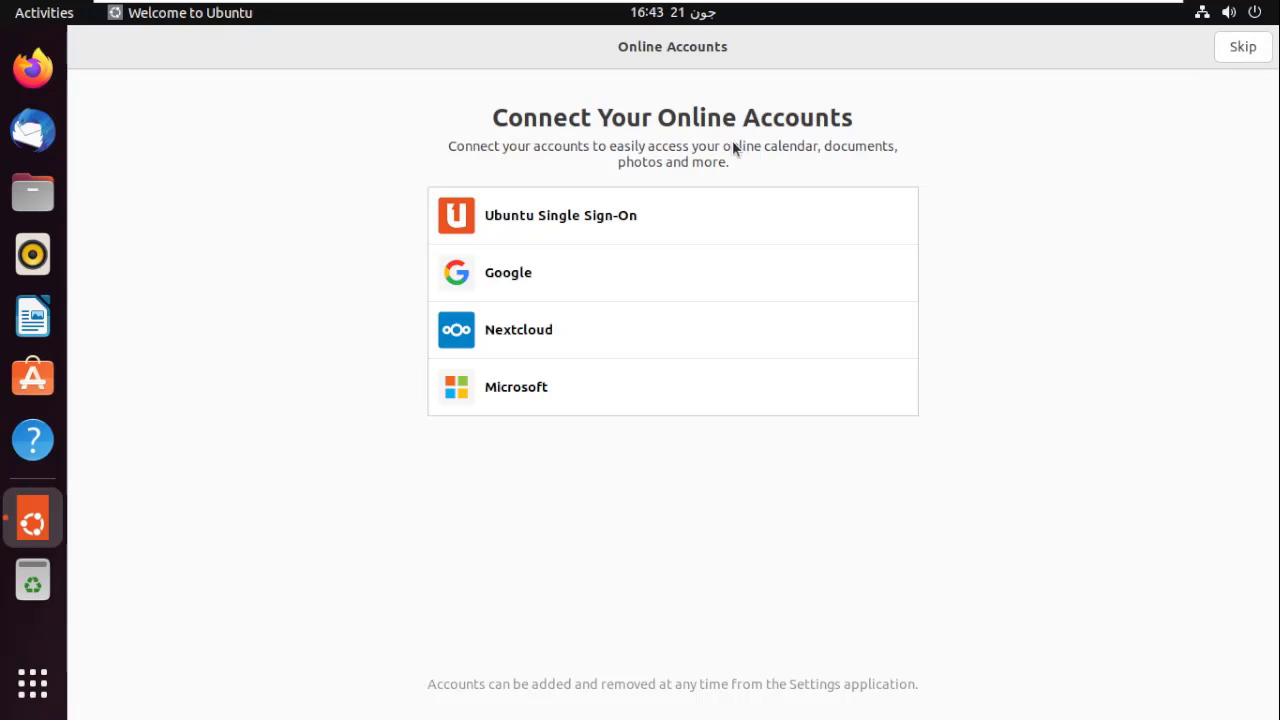
- Complete the Ubuntu welcome setup, skipping online accounts, agreeing to send system info and leaving Location Services off
click(1231, 52)
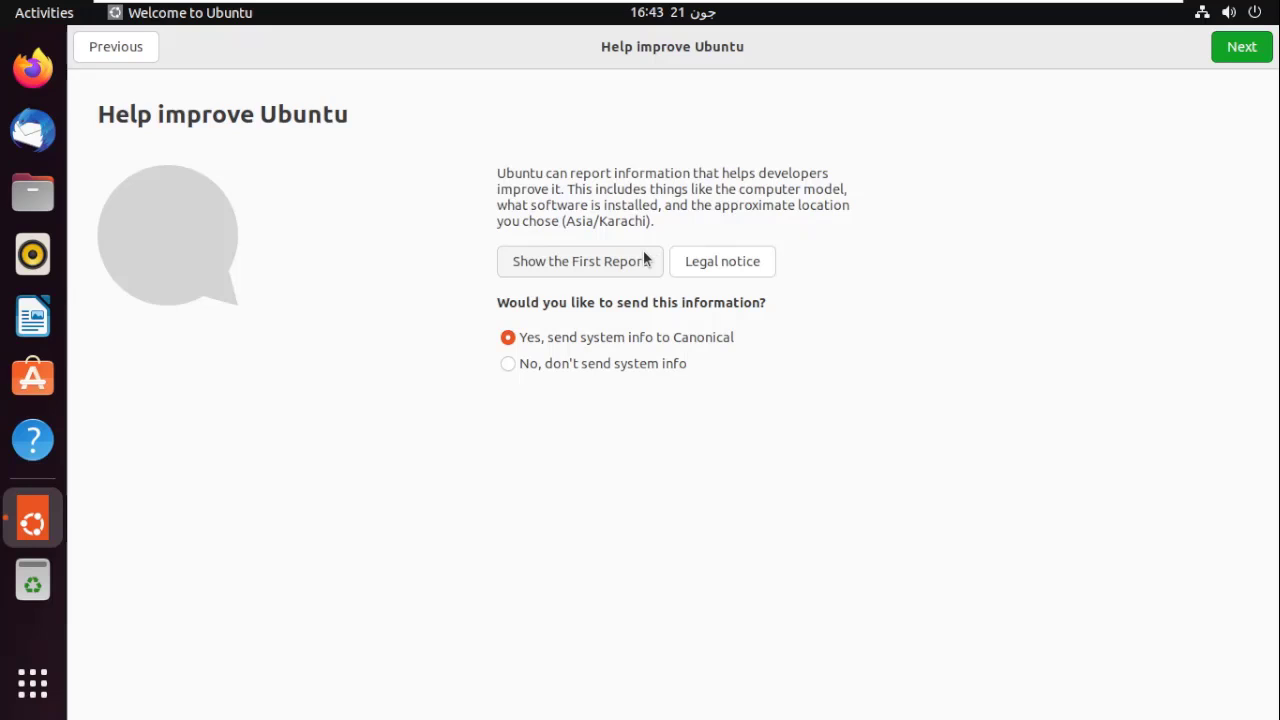
click(1220, 56)
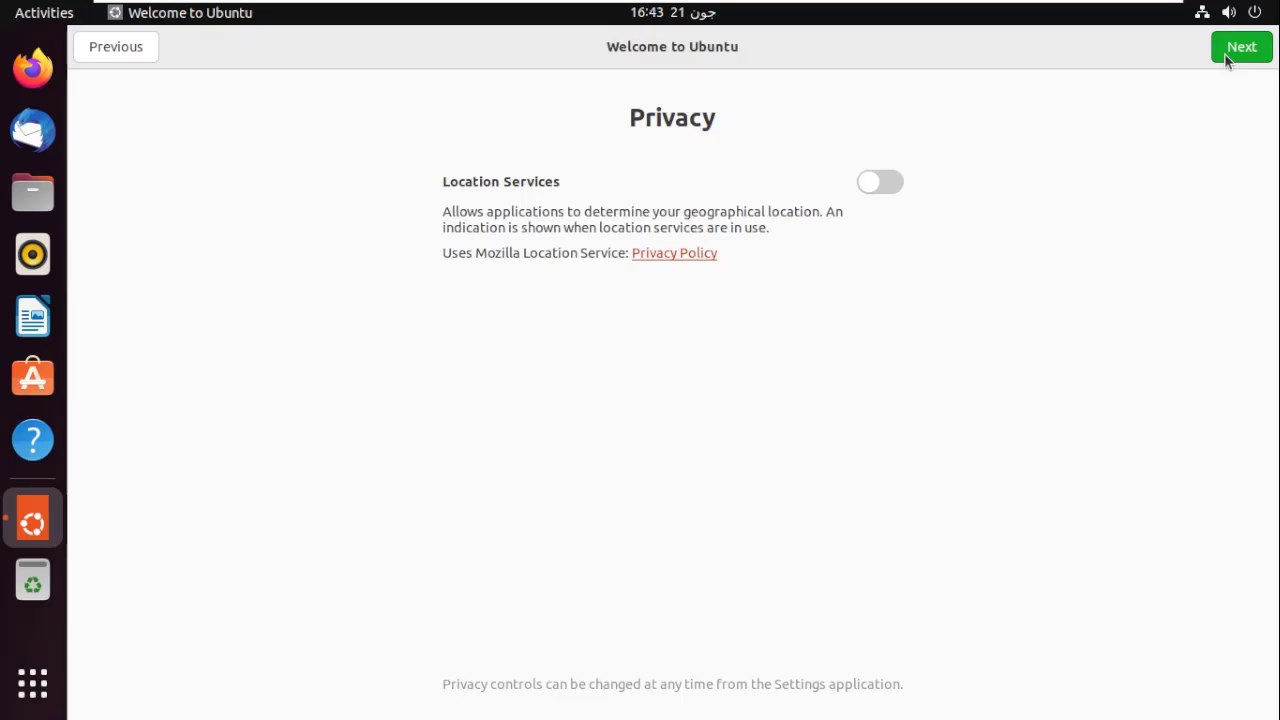
click(1226, 56)
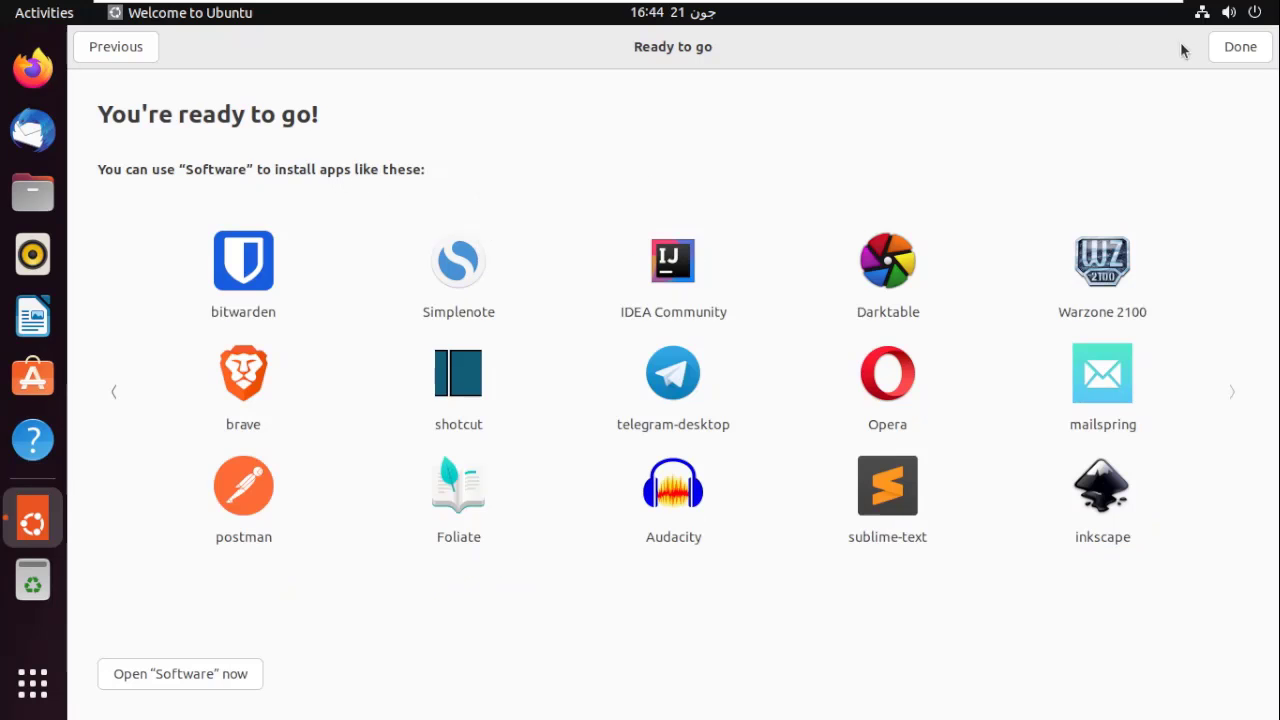
click(1243, 48)
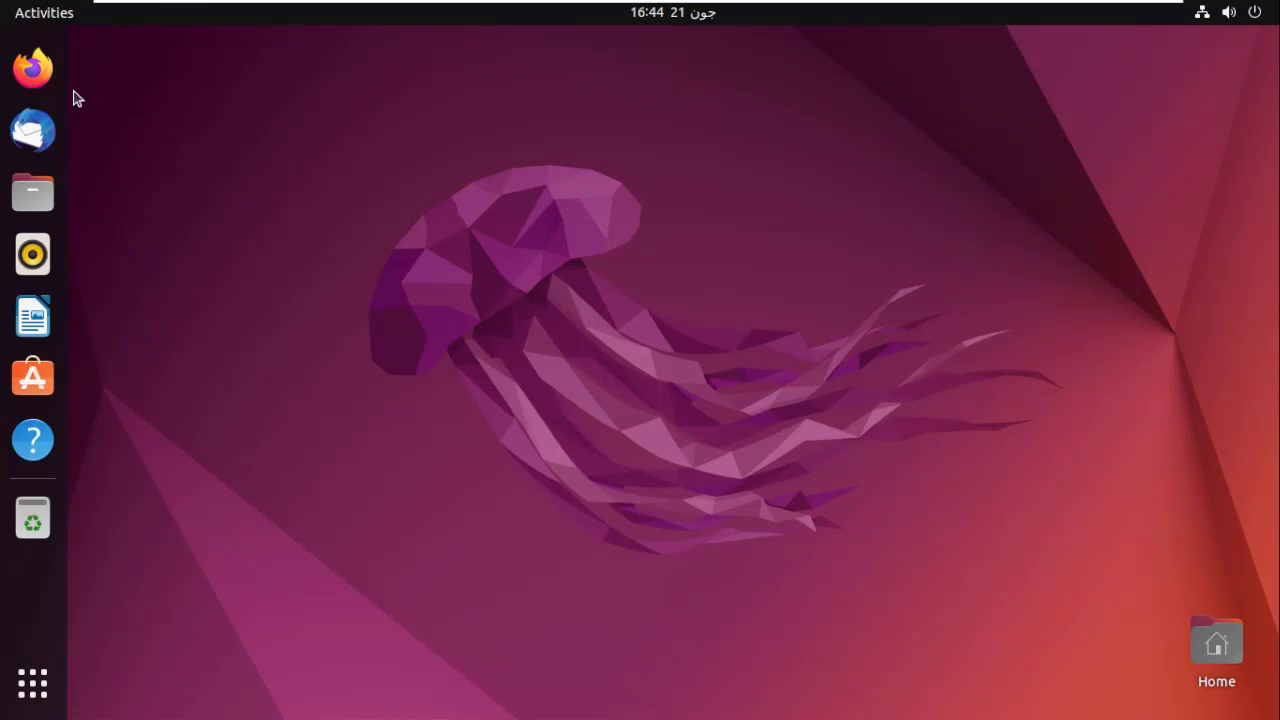
- Search the applications for "term" and open Terminal
click(45, 684)
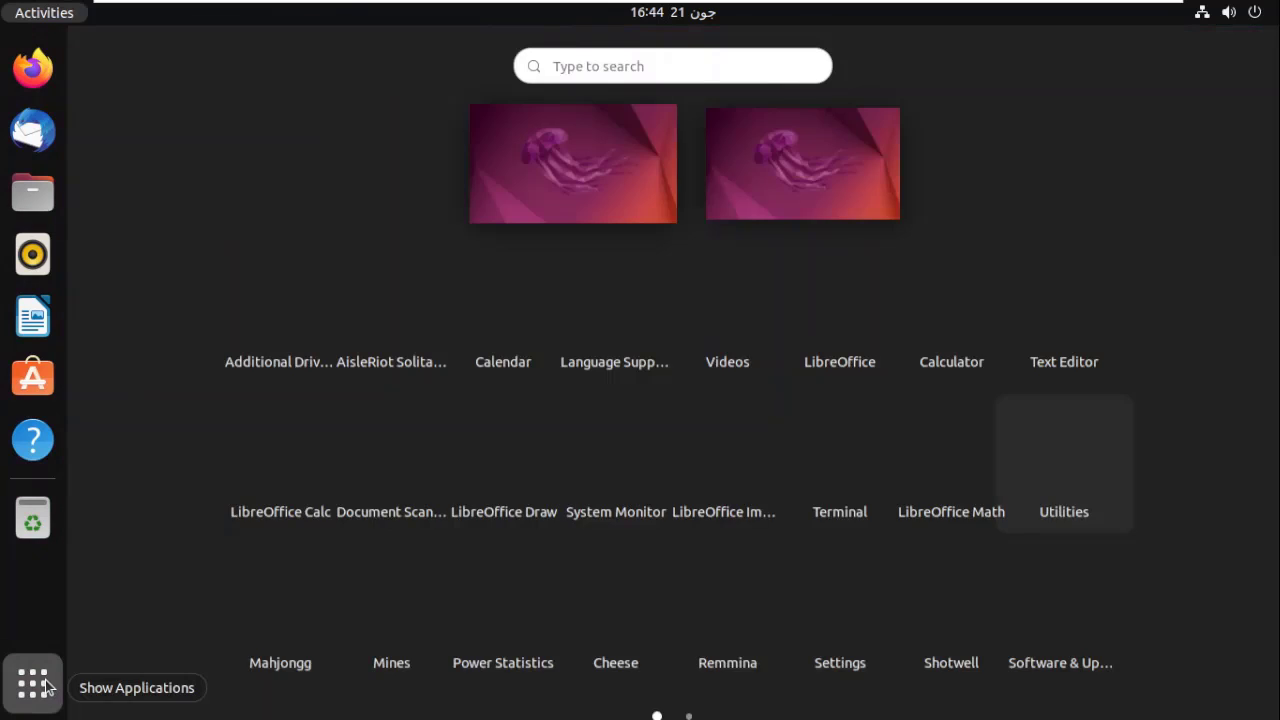
text(termil)
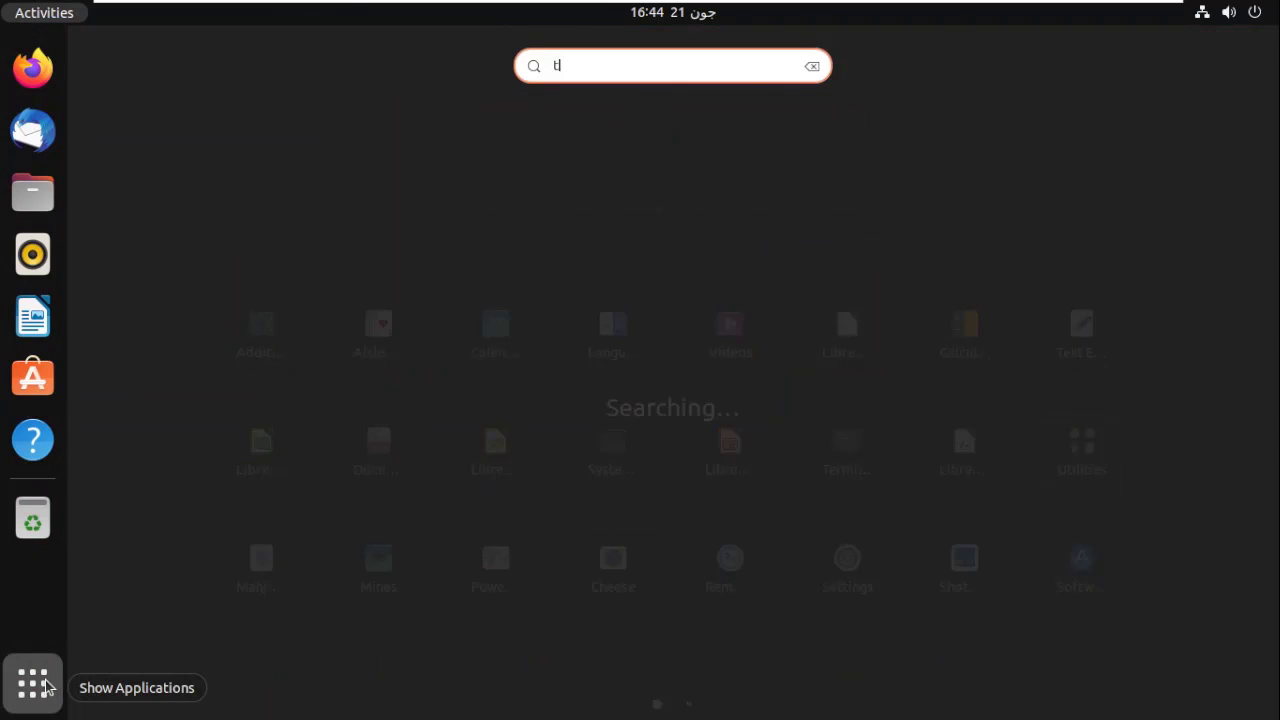
key(BackSpace)
key(BackSpace)
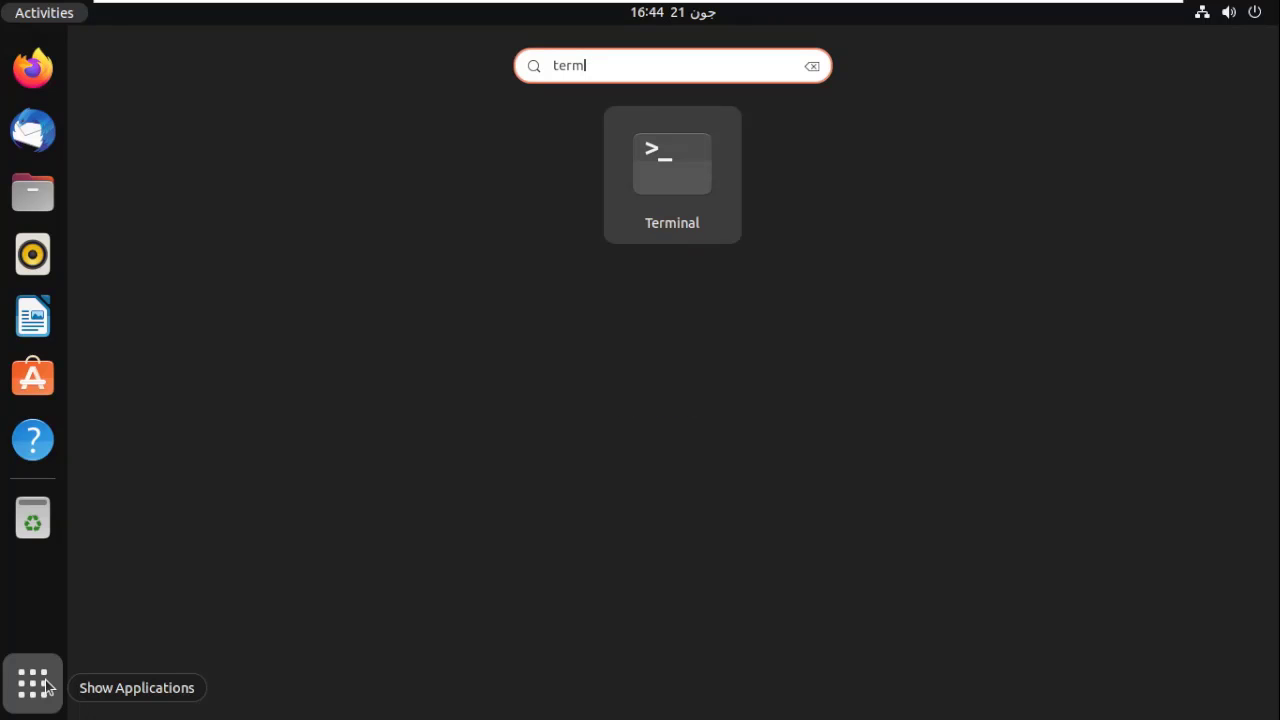
key(Return)
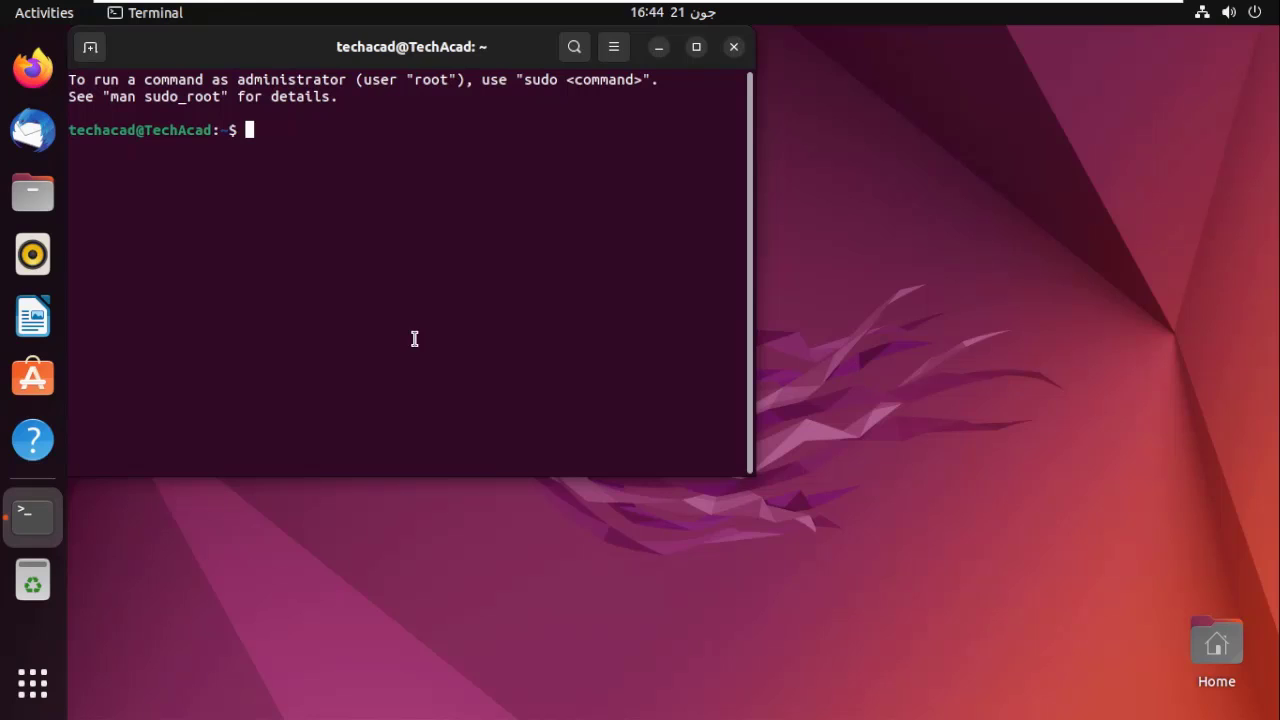
key(Return)
key(Return)
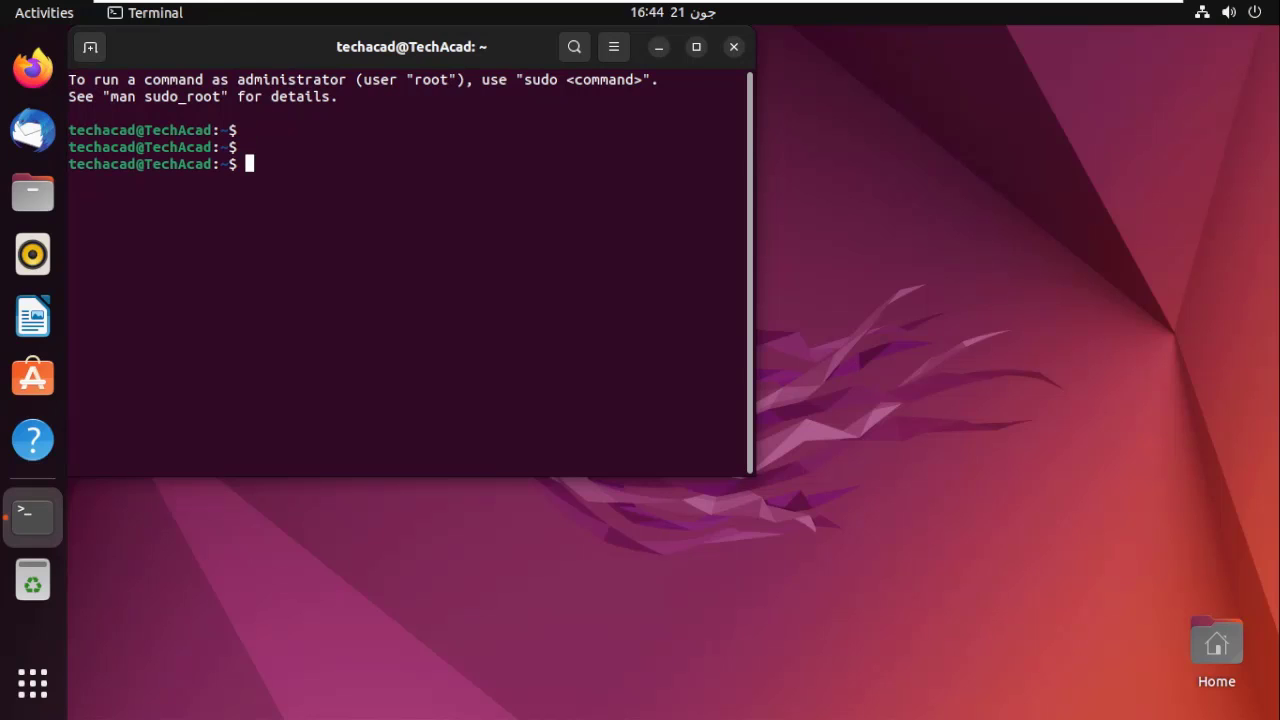
- Switch to a root shell with "sudo su -", authenticating with the account password
text(sudo su -)
key(Return)
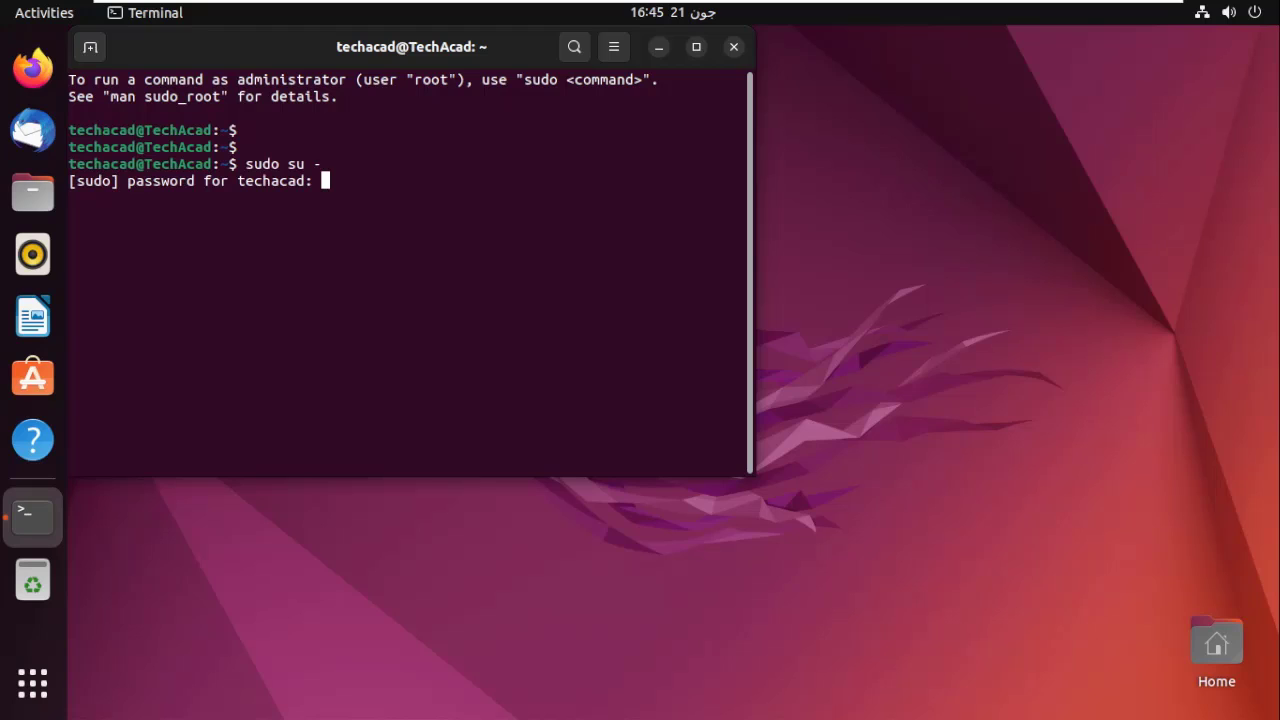
key(Return)
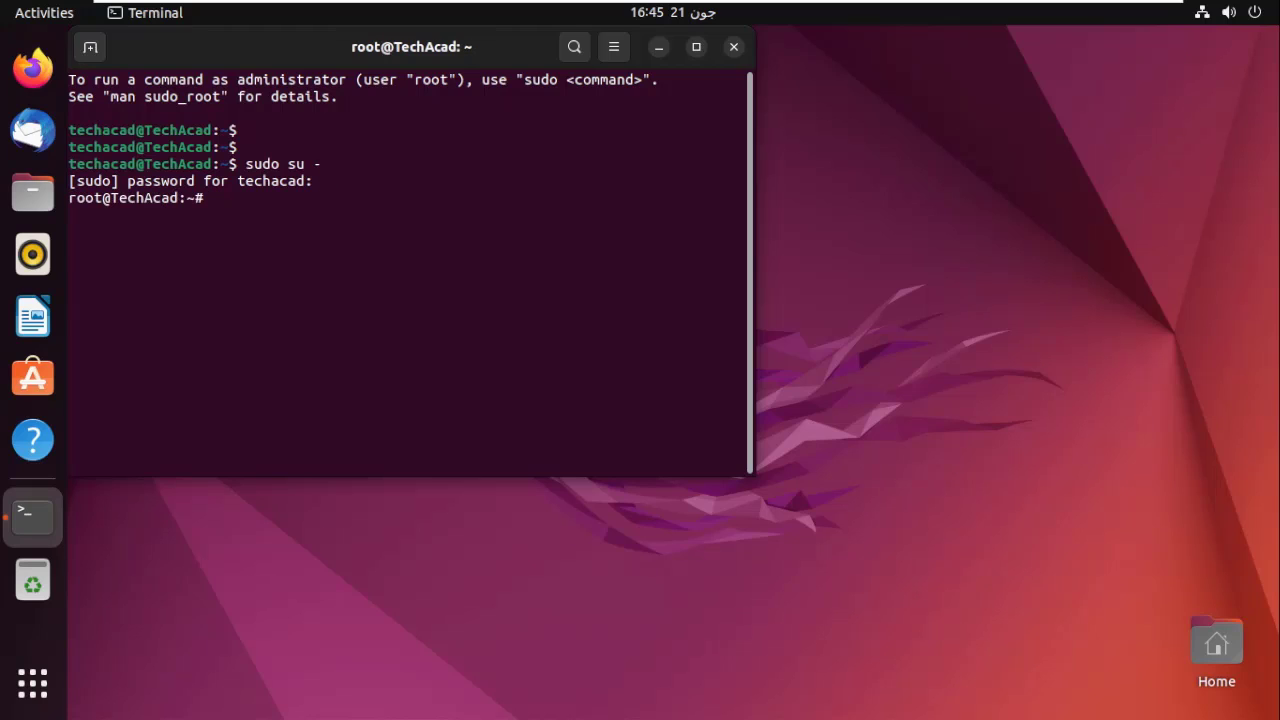
- Refresh the package lists as root by running "apt update"
key(Return)
key(Return)
key(Return)
text(apt update)
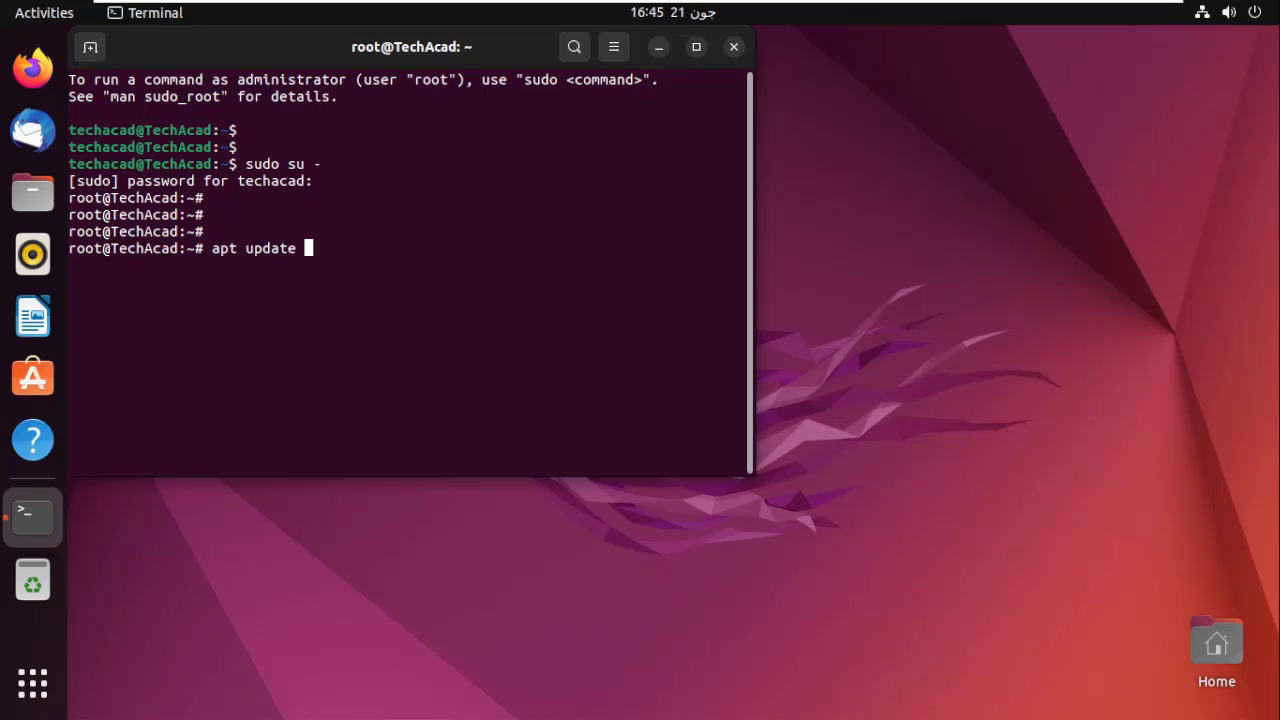
key(Return)
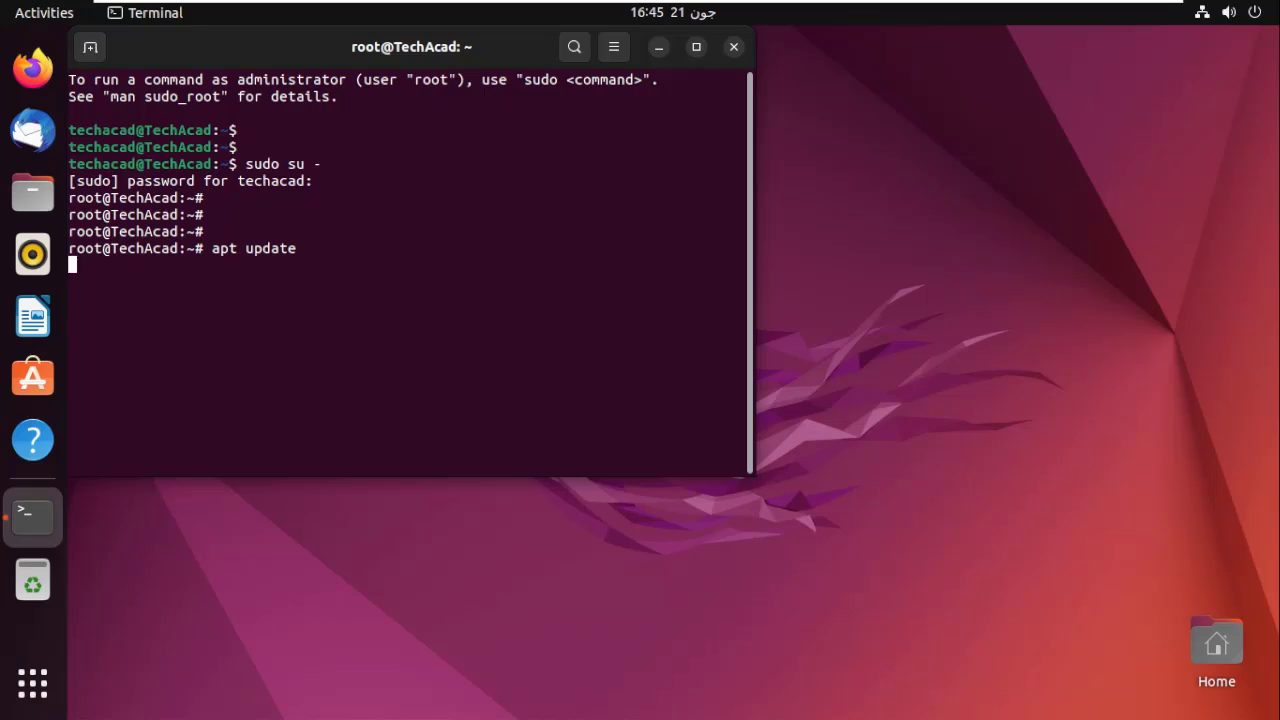